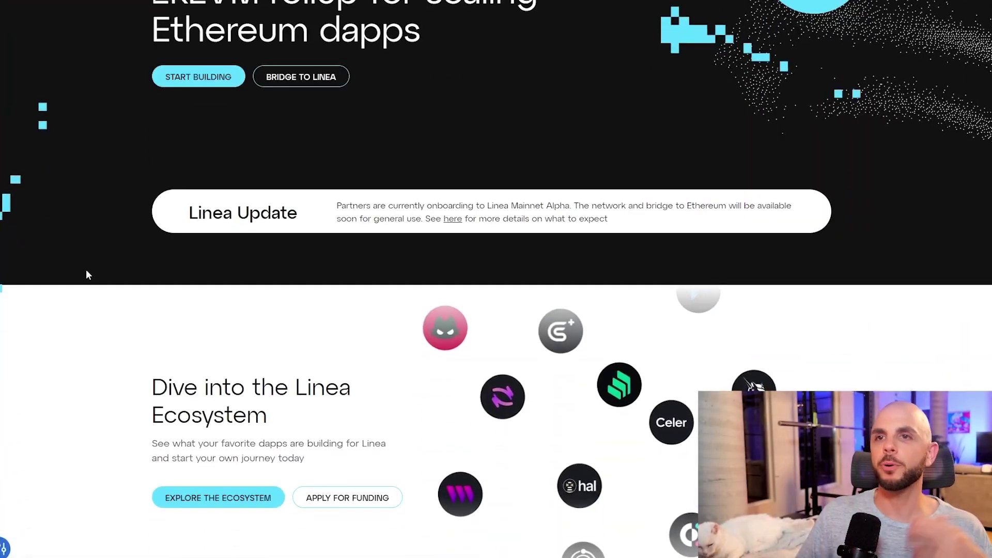
# Browse the Linea ecosystem dapps, trying the Bridge, NFT and DeFi filters
pyautogui.scroll(-1, 165, 310)
pyautogui.scroll(-2, 166, 310)
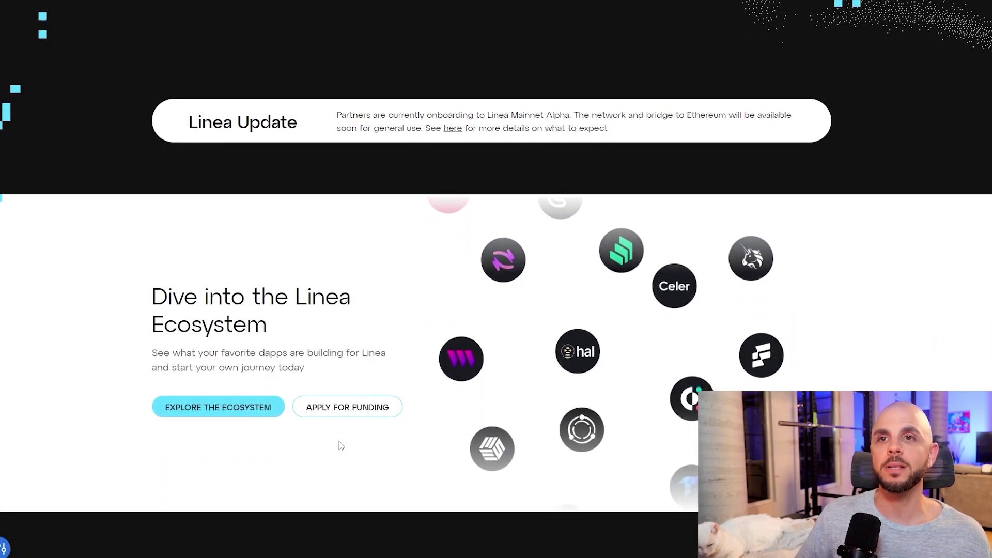
pyautogui.scroll(-2, 220, 413)
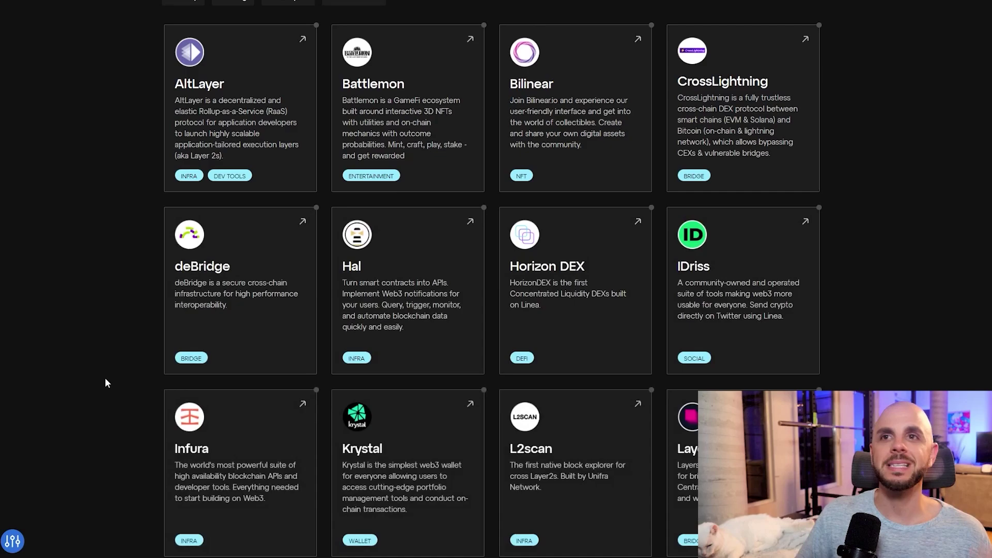
pyautogui.scroll(4, 103, 376)
pyautogui.scroll(3, 104, 380)
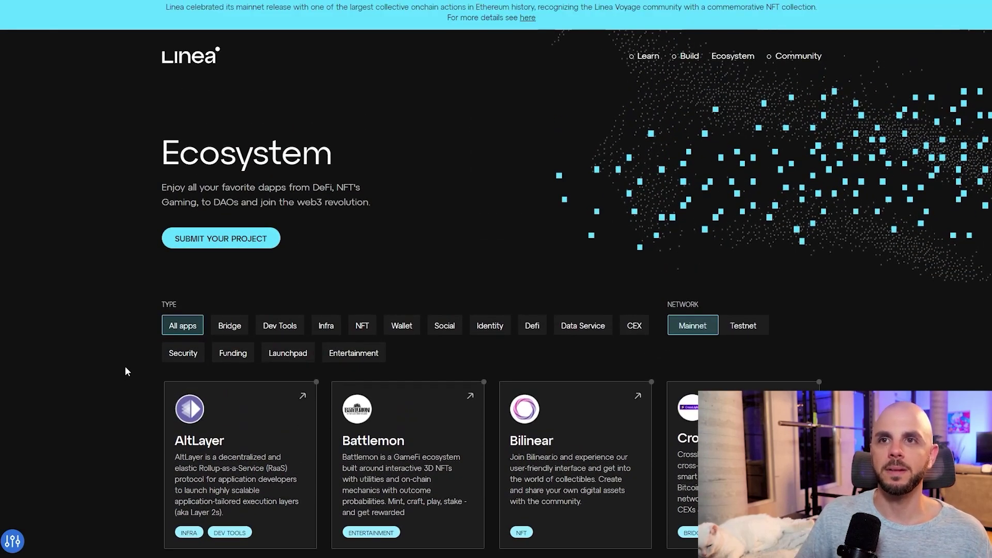
pyautogui.click(235, 333)
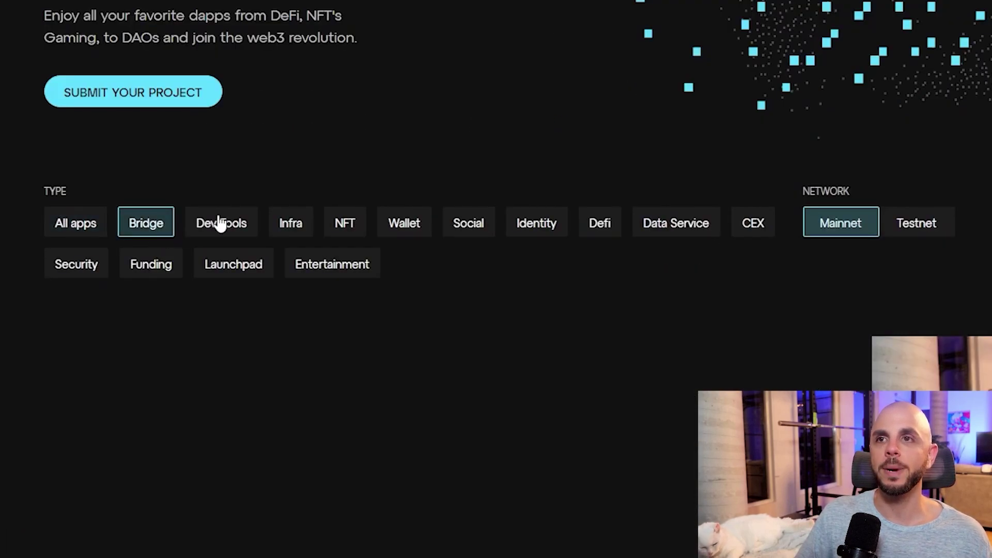
pyautogui.click(363, 327)
pyautogui.click(533, 327)
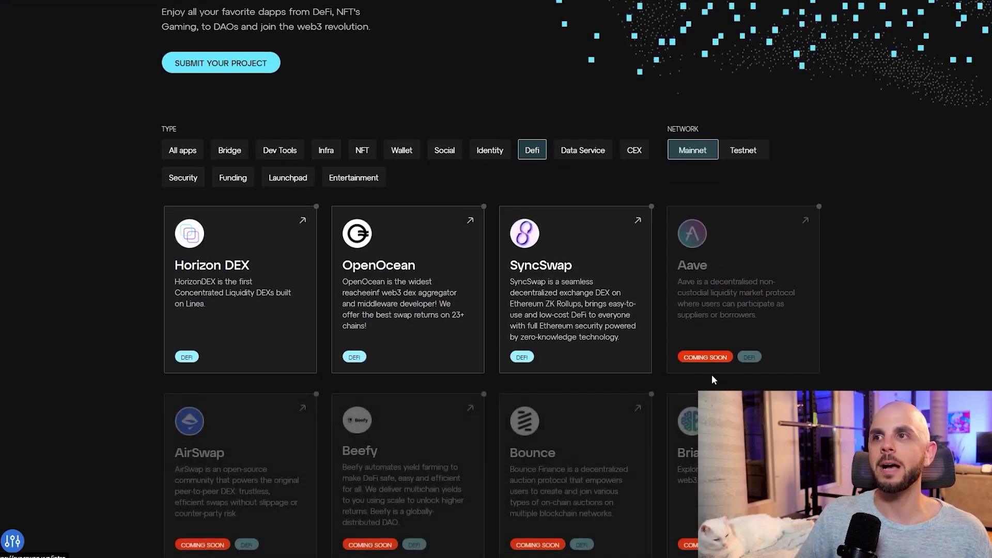
# Return to the Bridge filter to list projects like MES Protocol and Orbiter Finance
pyautogui.scroll(-4, 867, 557)
pyautogui.scroll(-2, 620, 335)
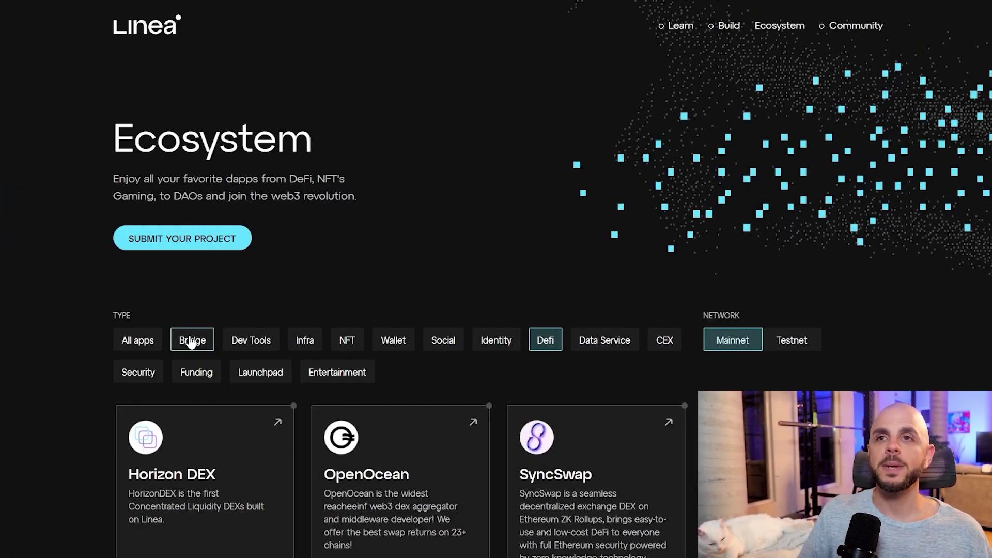
pyautogui.click(191, 342)
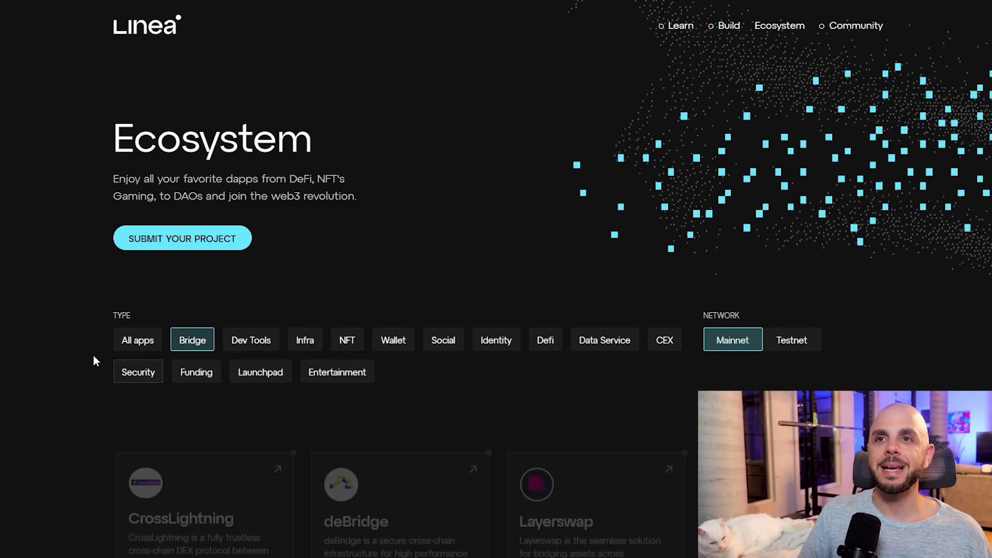
pyautogui.scroll(-6, 47, 357)
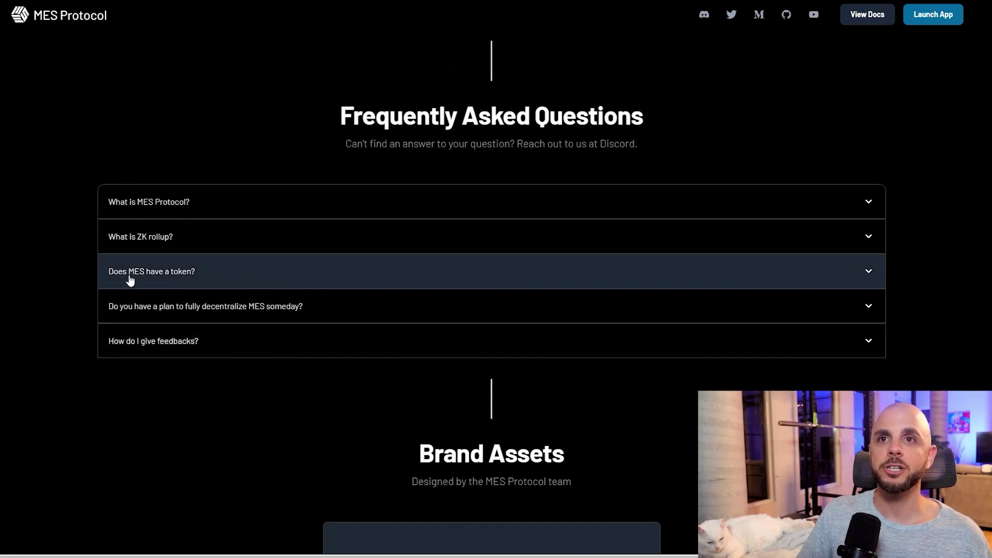
# Expand the 'Does MES have a token?' FAQ and open the MES Convert token swapper
pyautogui.click(169, 279)
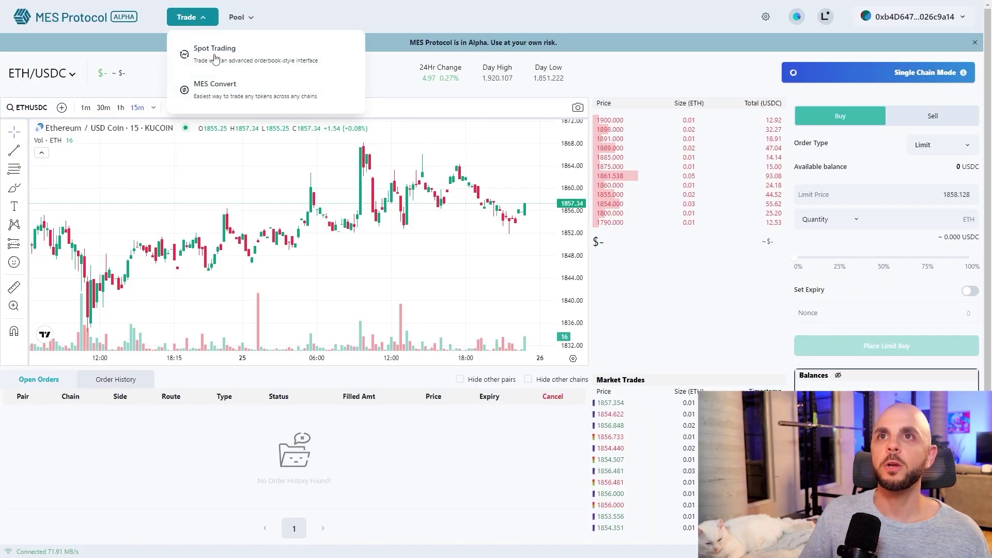
pyautogui.click(227, 90)
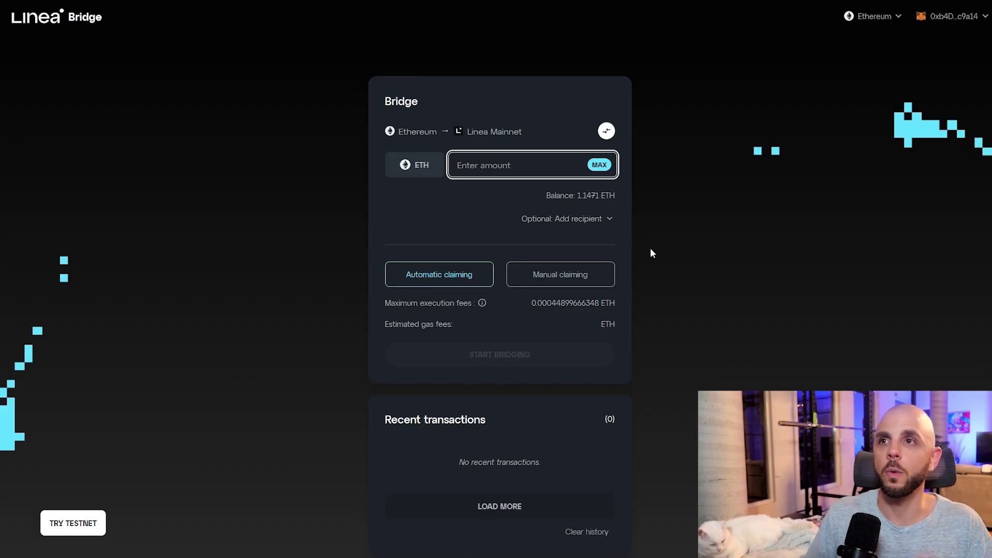
# Enter an amount of 2 in the Linea Bridge form
pyautogui.write('2')
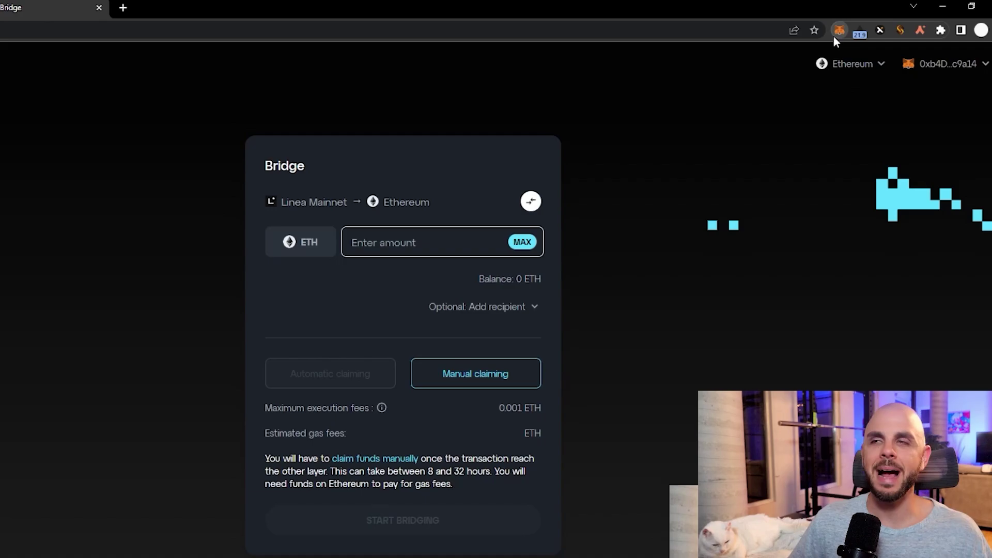
# Open MetaMask's network list and start adding a new network
pyautogui.click(838, 31)
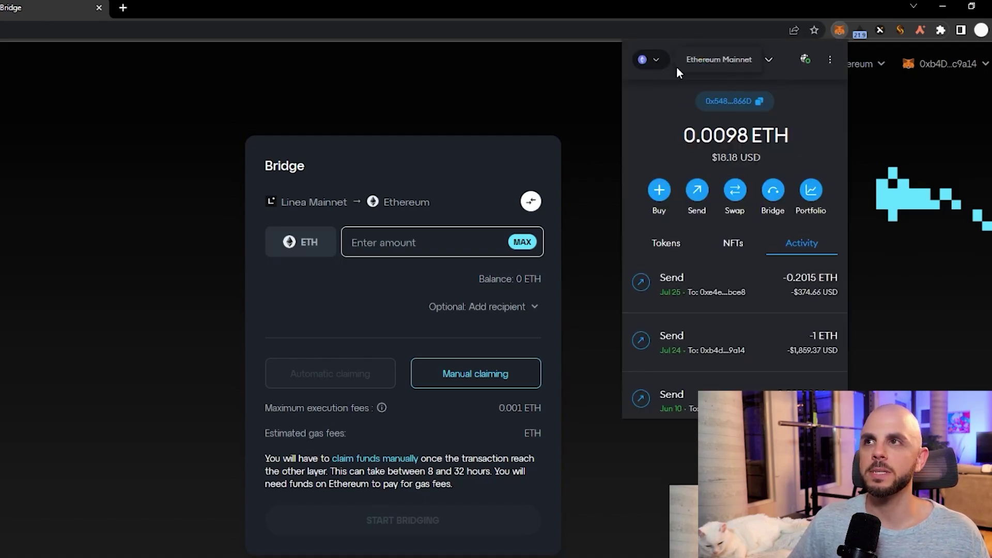
pyautogui.click(652, 61)
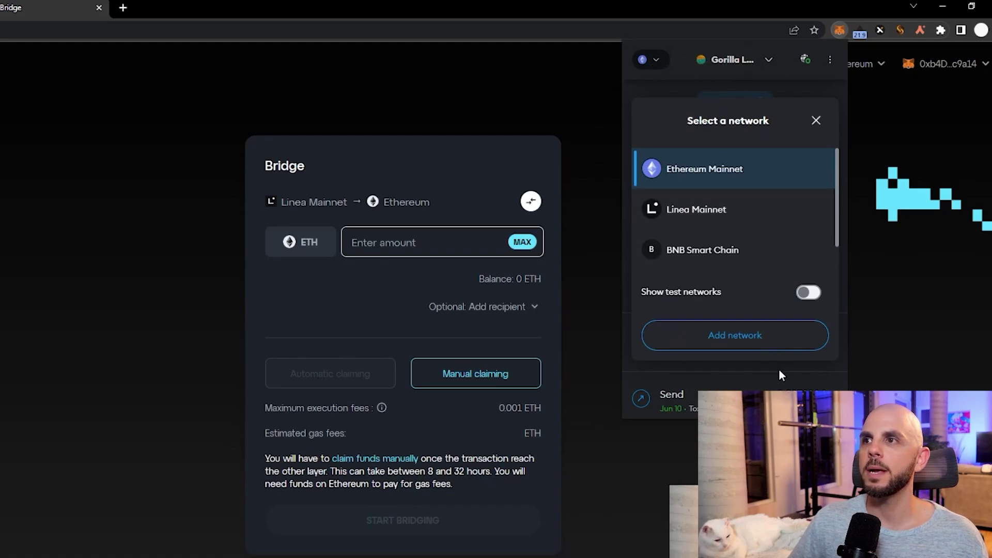
pyautogui.click(748, 347)
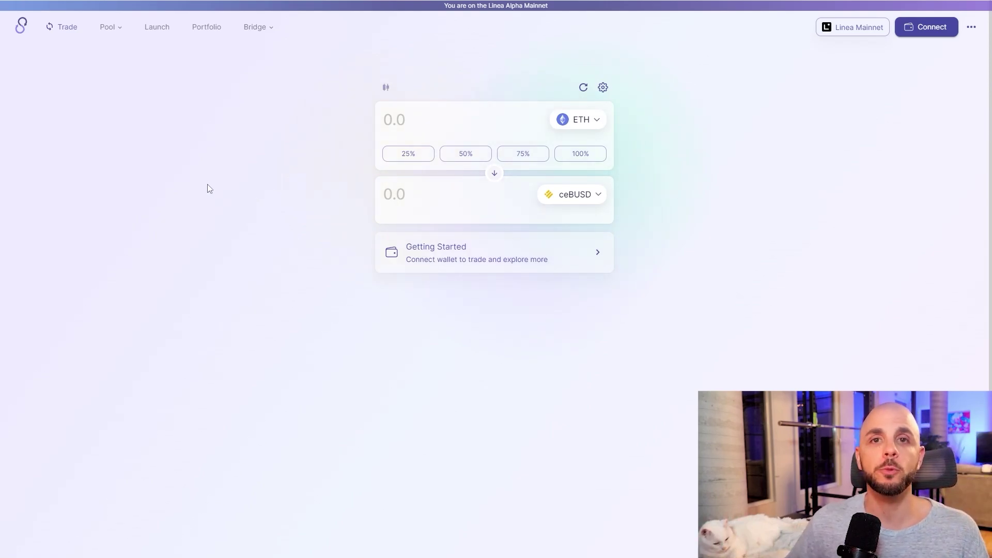
# Connect the MetaMask wallet to SyncSwap and check it is on Linea Mainnet
pyautogui.click(917, 27)
pyautogui.click(413, 250)
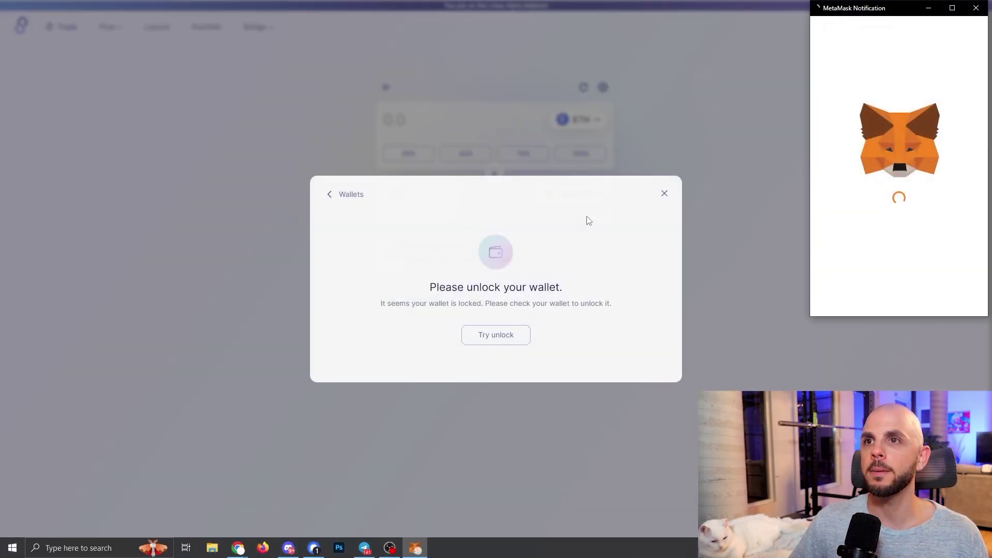
pyautogui.click(934, 296)
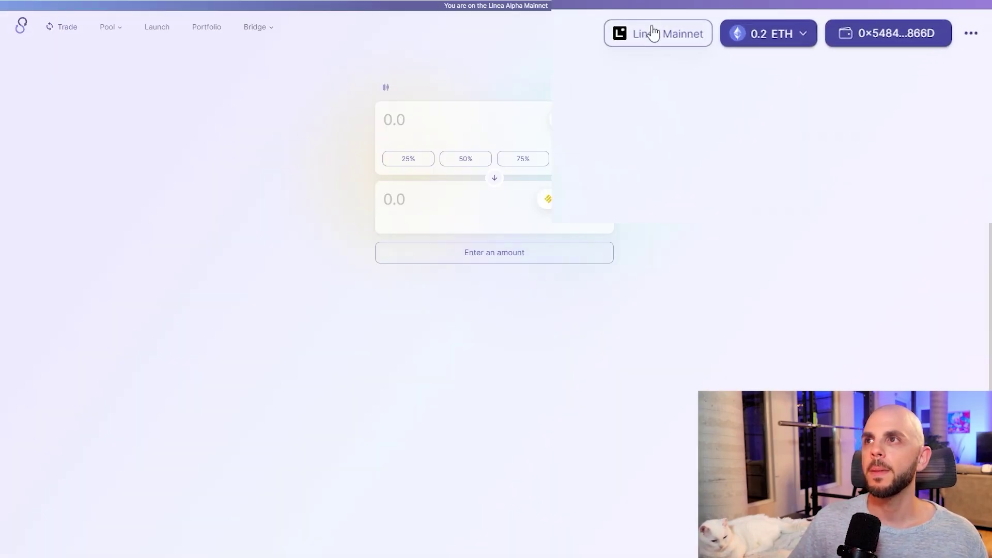
pyautogui.click(451, 72)
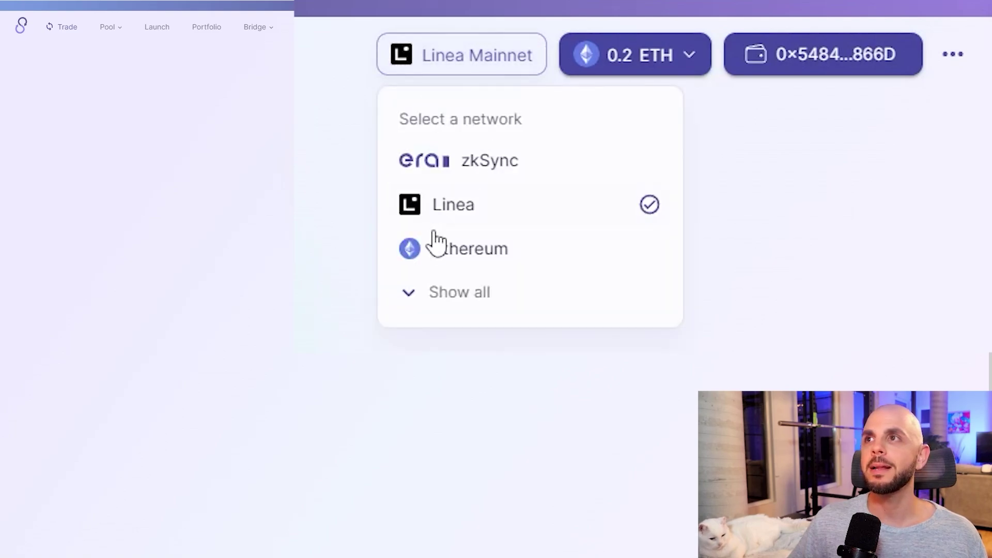
# Enter 0.025 as the ETH amount to sell
pyautogui.click(407, 114)
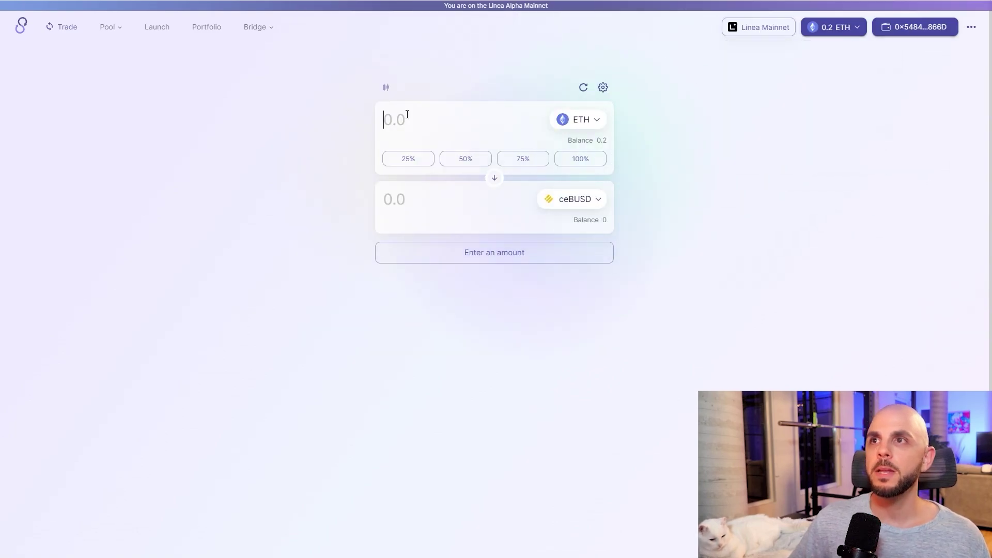
pyautogui.write('0.01')
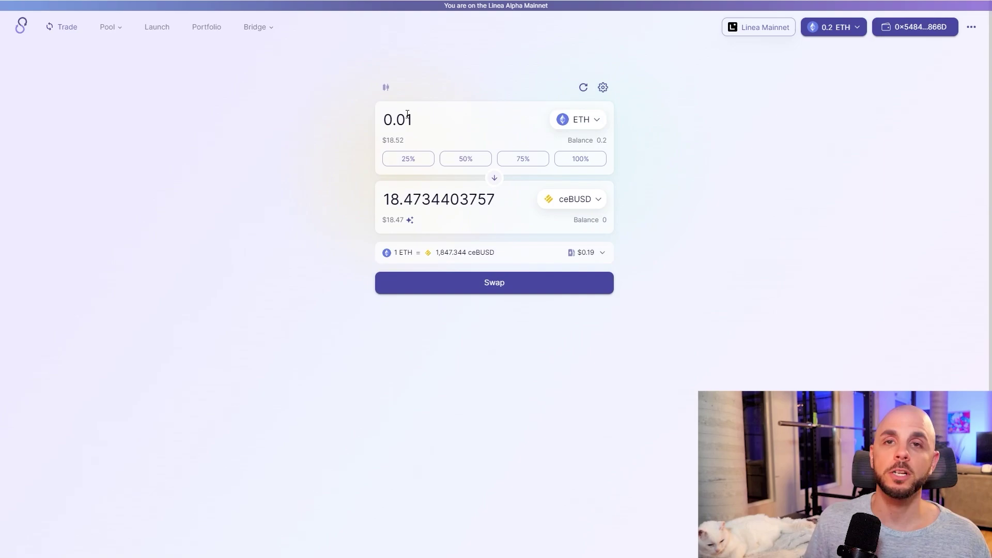
pyautogui.press('BackSpace')
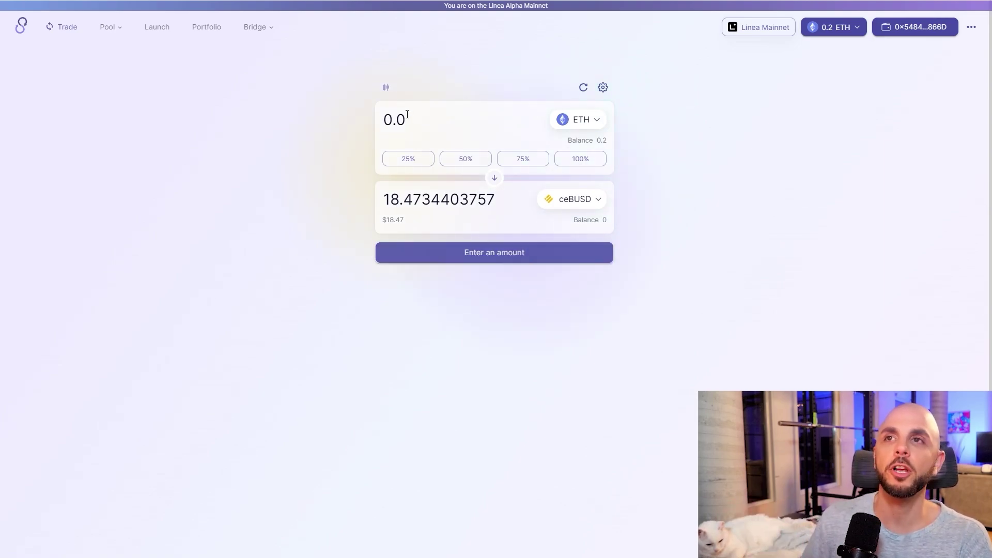
pyautogui.write('2')
pyautogui.press('BackSpace')
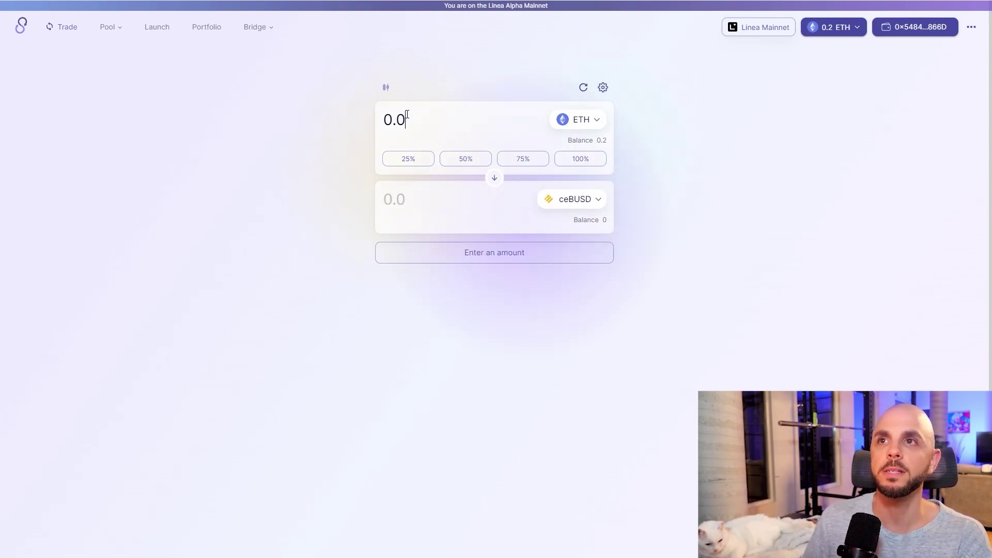
pyautogui.press('BackSpace')
pyautogui.write('1')
pyautogui.press('BackSpace')
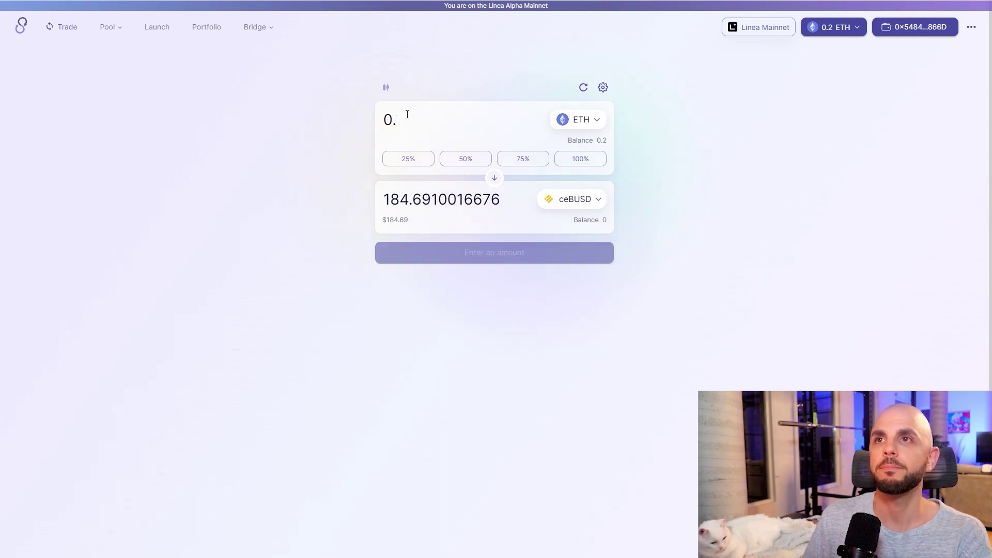
pyautogui.write('05')
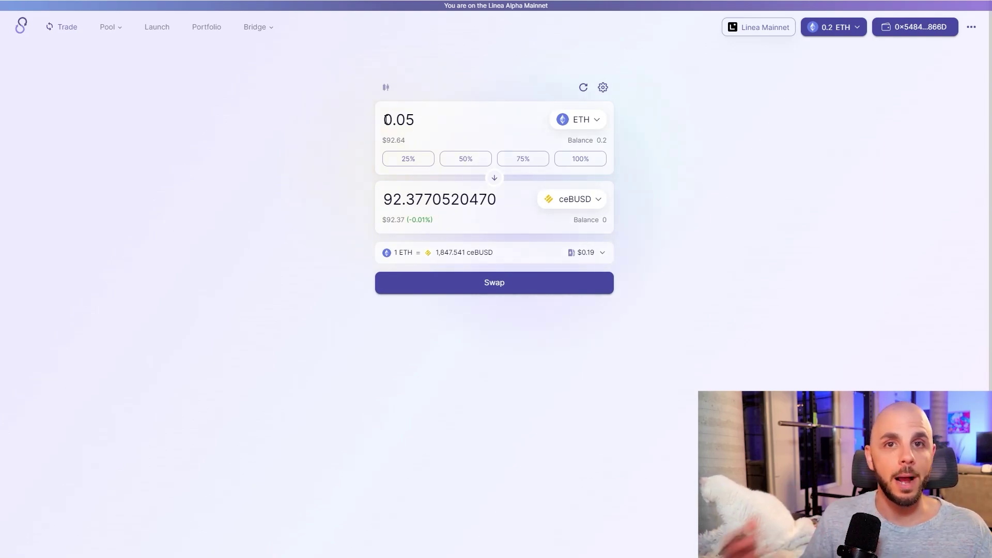
pyautogui.press('Left')
pyautogui.write('2')
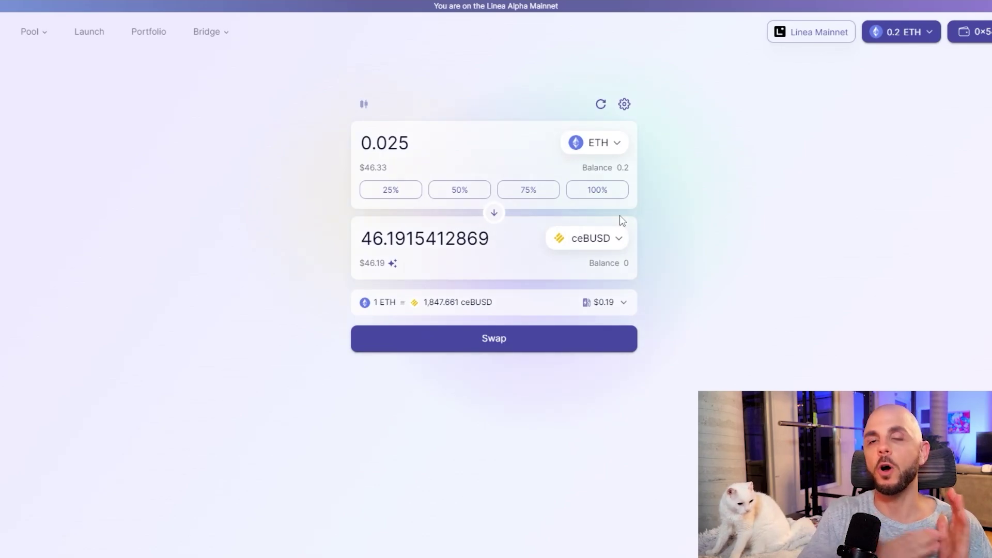
# Swap 0.025 ETH for about 46.19 ceBUSD, confirming in MetaMask
pyautogui.click(589, 238)
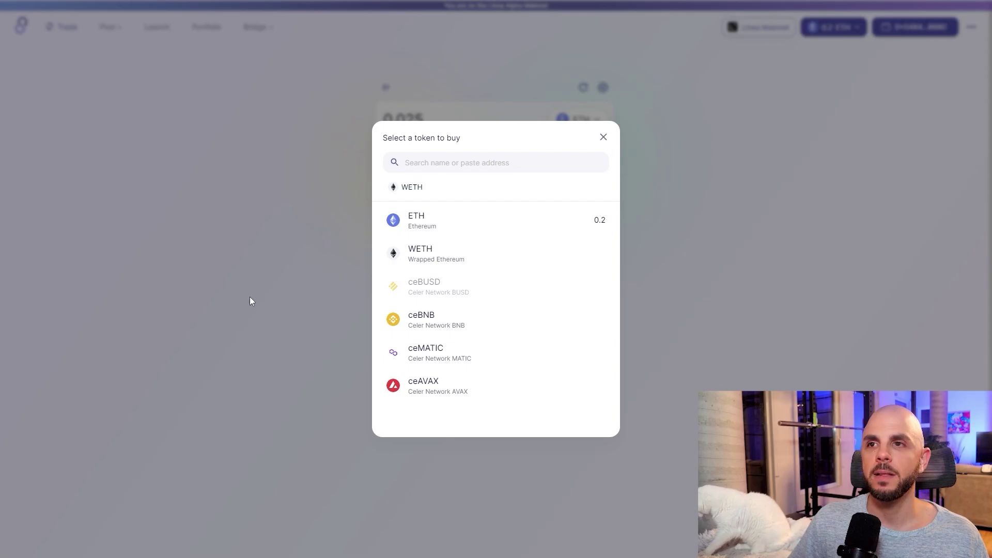
pyautogui.click(249, 299)
pyautogui.click(482, 286)
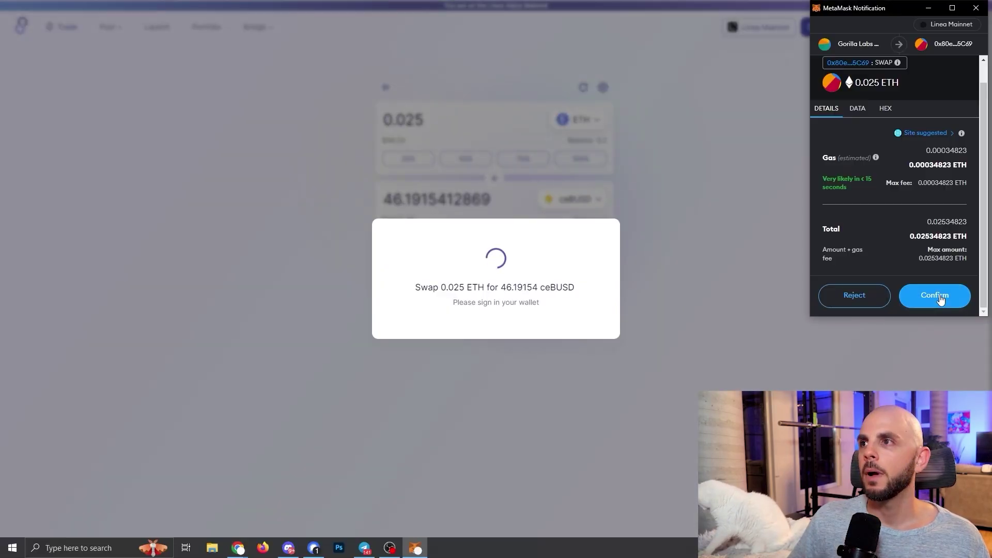
pyautogui.click(936, 294)
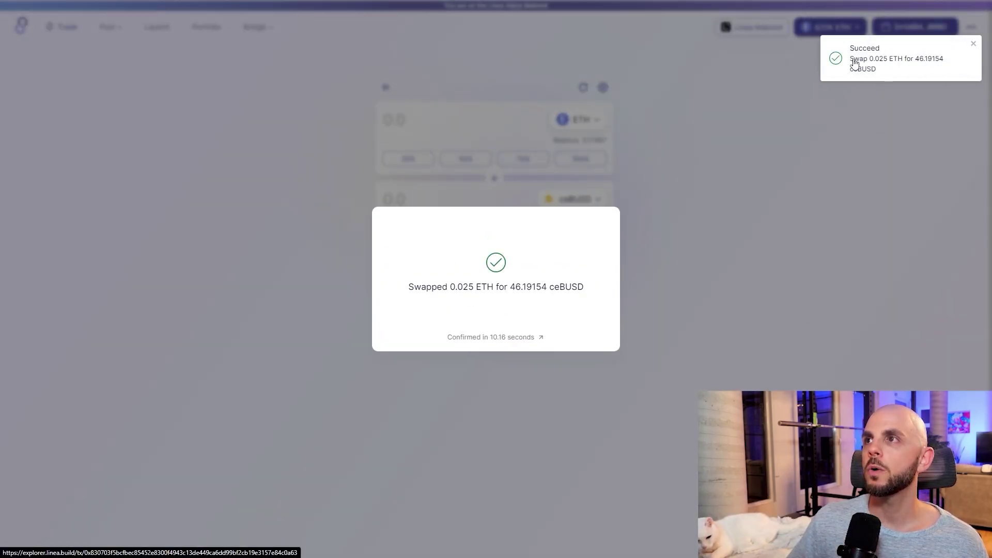
# Open the BUSD/ETH pool from the Pools list and switch to its Deposit form
pyautogui.click(782, 169)
pyautogui.moveTo(121, 34)
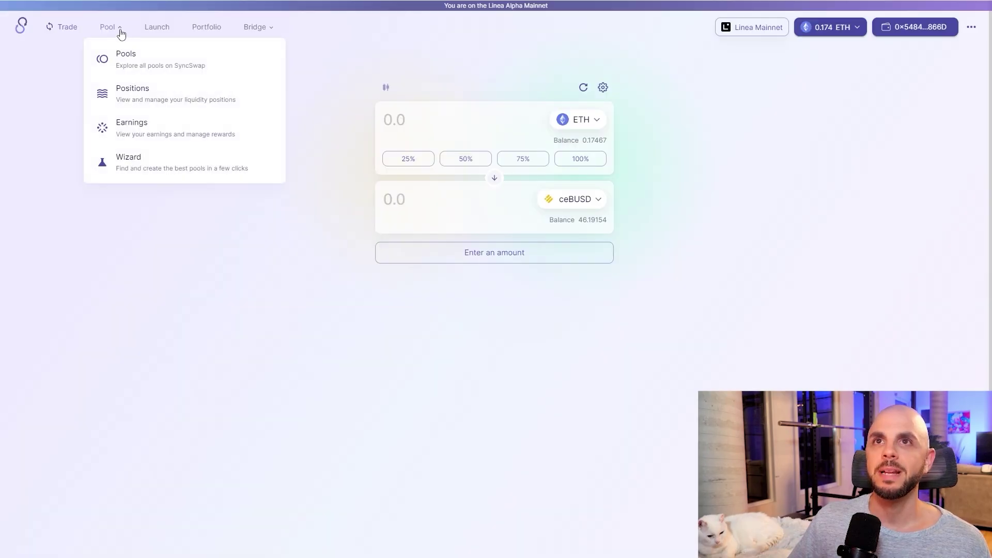
pyautogui.click(163, 62)
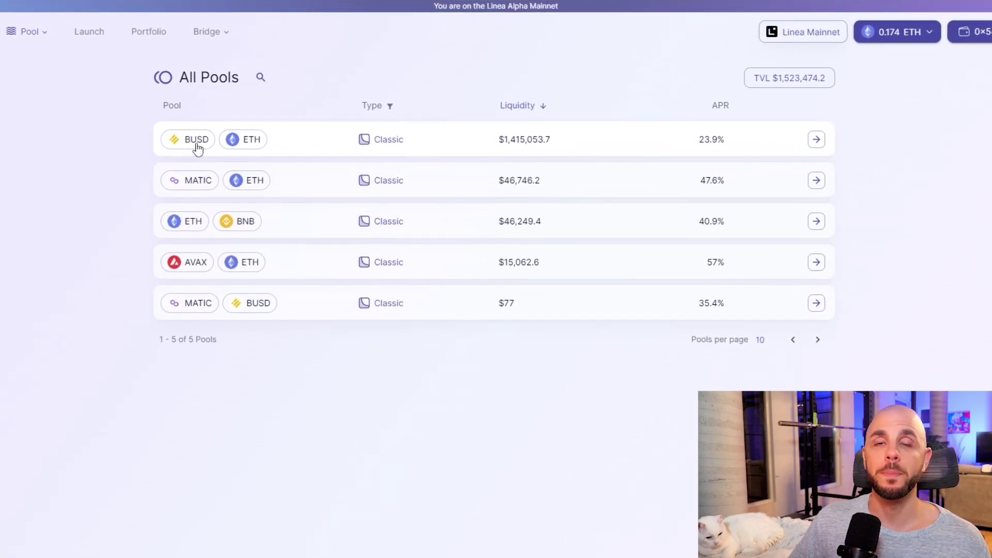
pyautogui.click(815, 140)
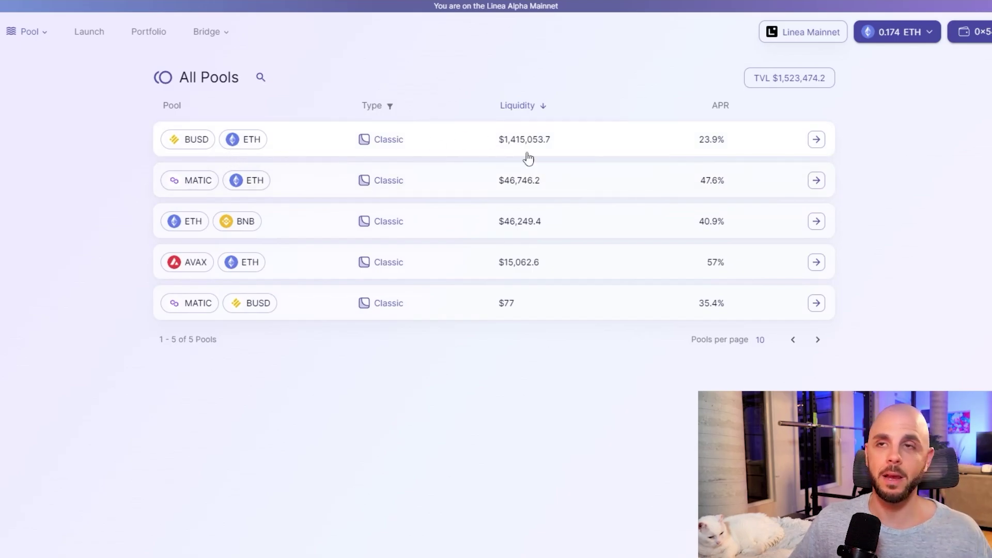
pyautogui.click(814, 140)
pyautogui.click(72, 150)
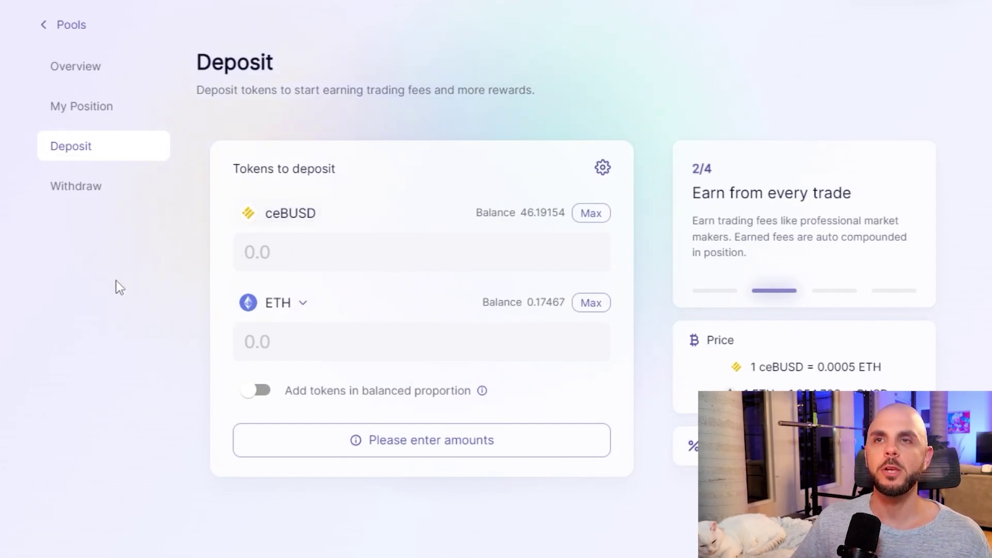
# Enter 15 ceBUSD as the deposit amount with balanced proportion enabled
pyautogui.click(372, 274)
pyautogui.write('46.19154128')
pyautogui.moveTo(372, 274); pyautogui.dragTo(159, 284)
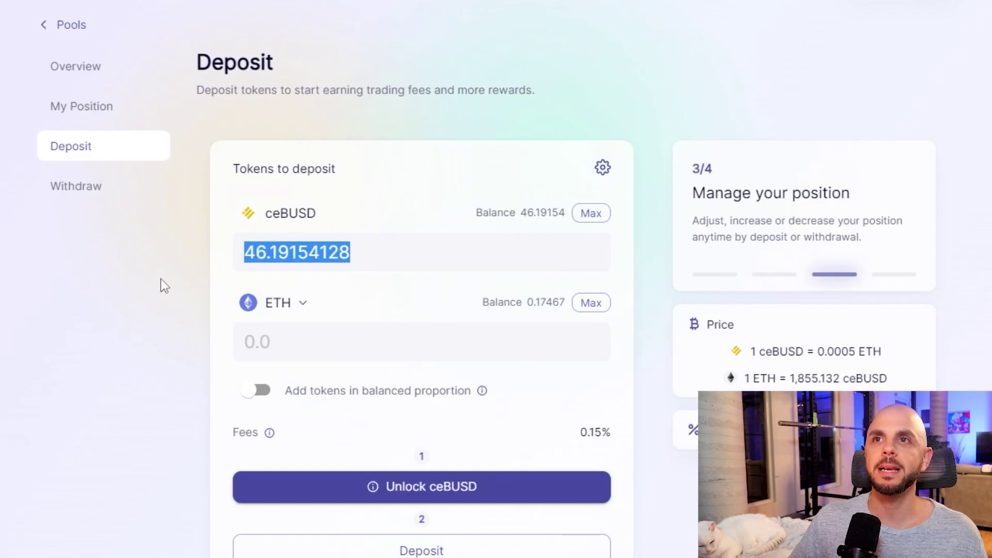
pyautogui.write('15')
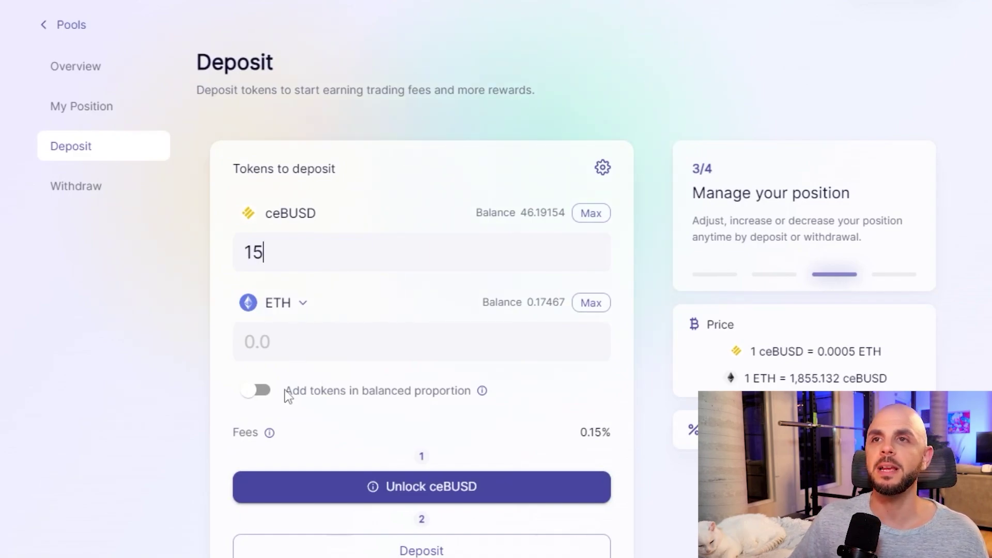
pyautogui.click(253, 392)
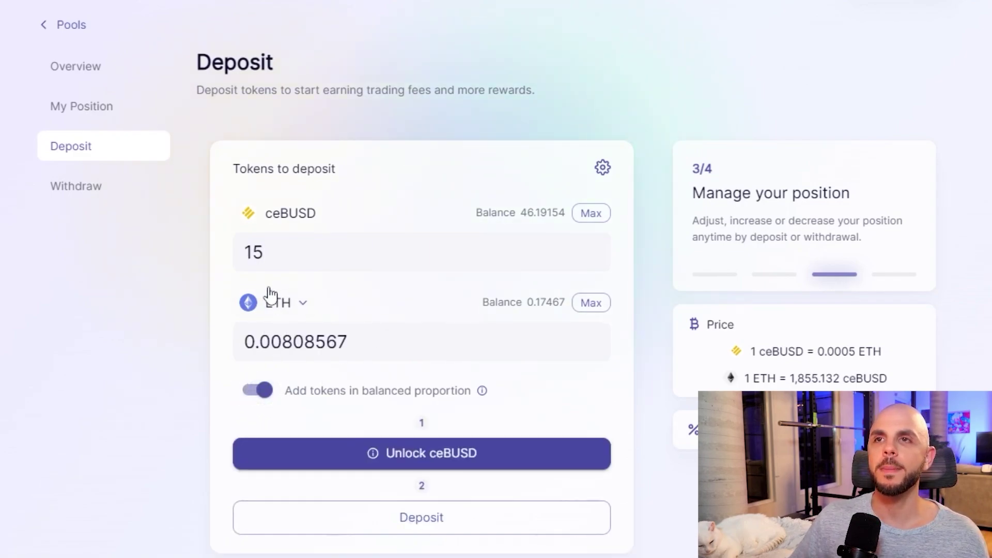
# Approve ceBUSD spending and deposit 15 ceBUSD plus 0.008 ETH, confirming in MetaMask
pyautogui.click(476, 468)
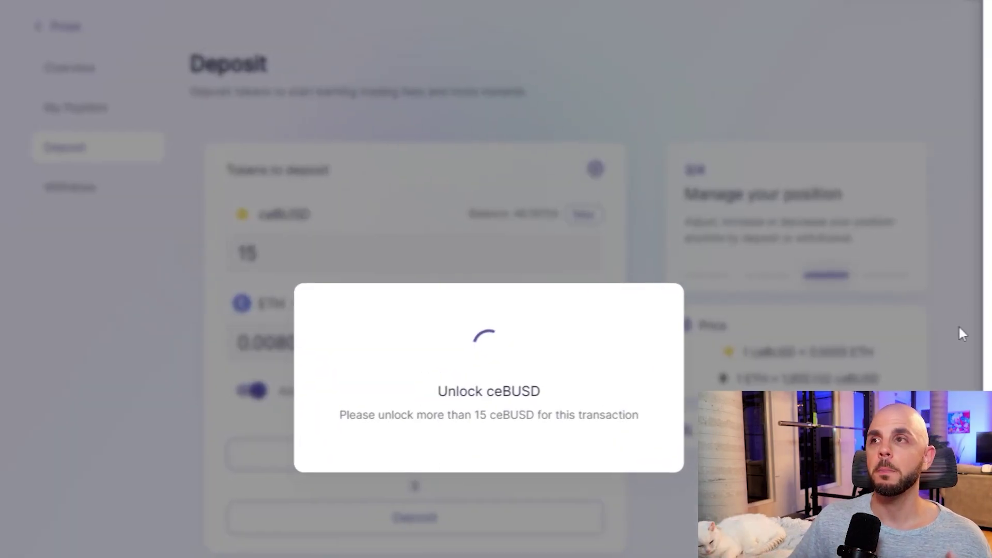
pyautogui.click(939, 314)
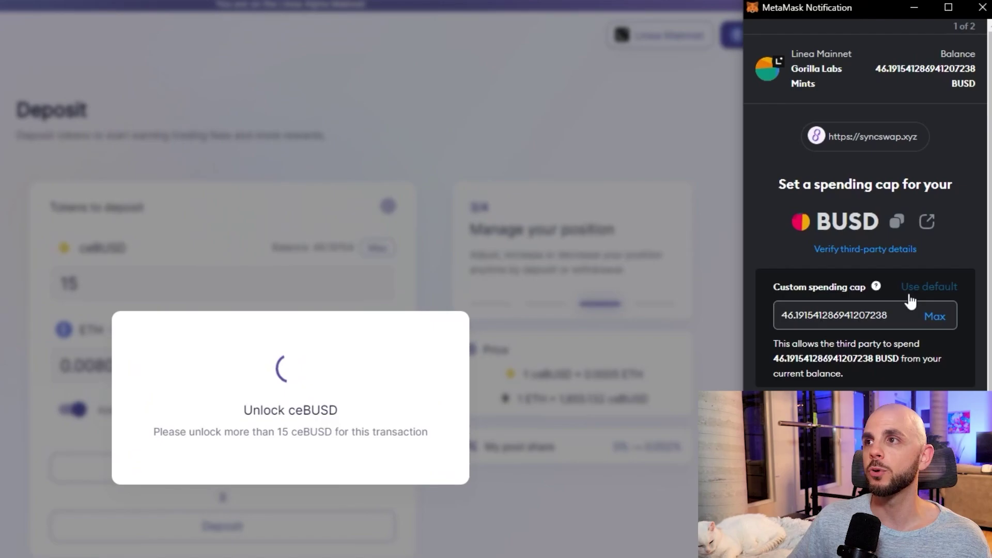
pyautogui.scroll(-2, 939, 361)
pyautogui.click(921, 374)
pyautogui.click(921, 374)
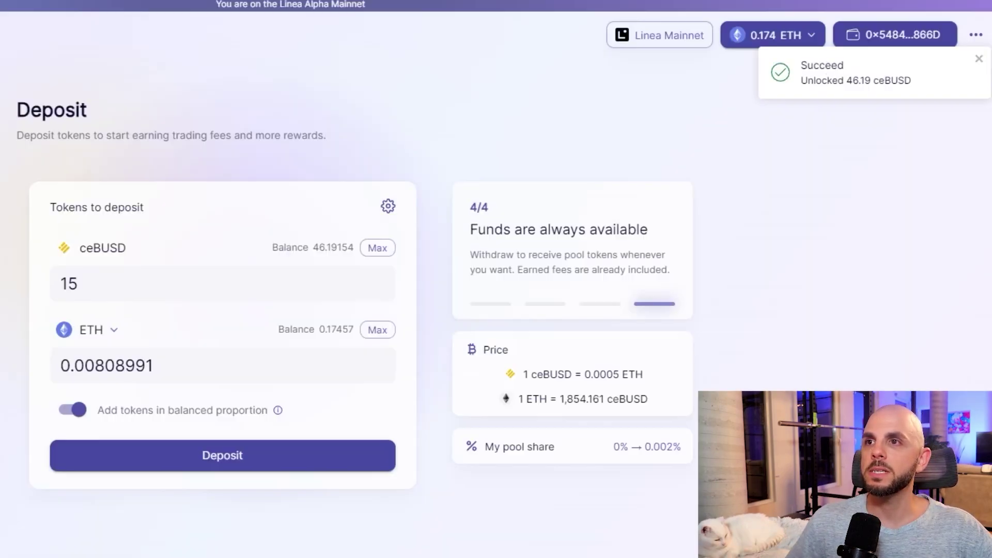
pyautogui.click(223, 464)
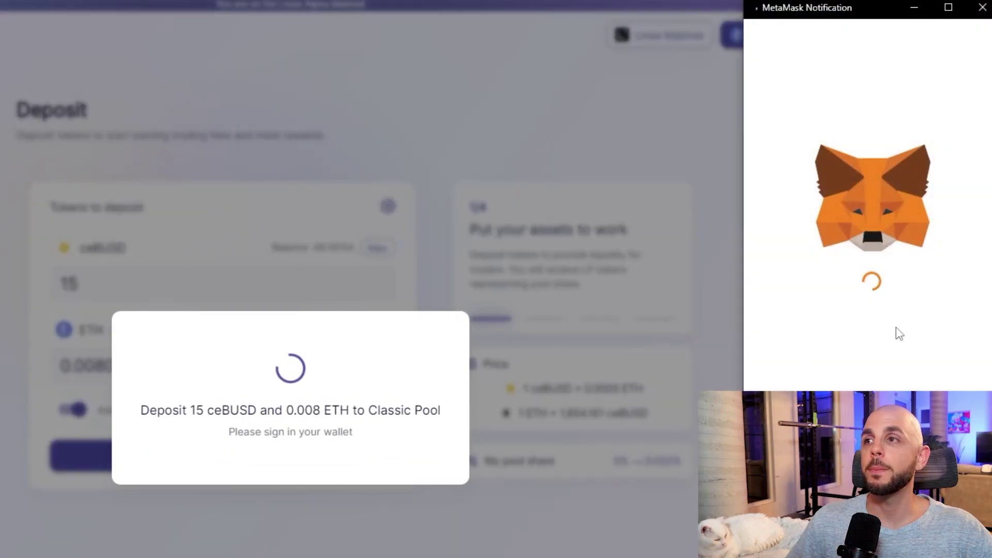
pyautogui.click(929, 424)
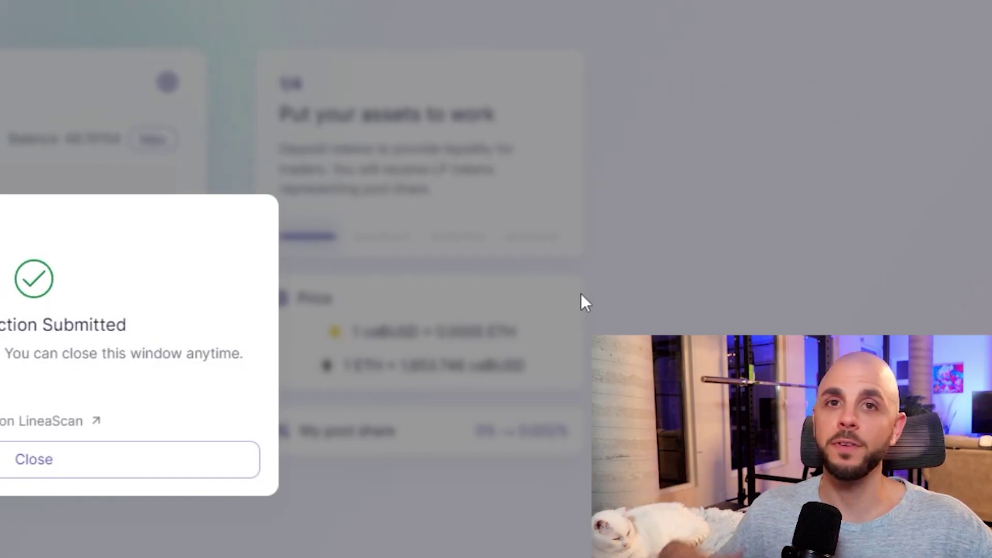
pyautogui.click(618, 322)
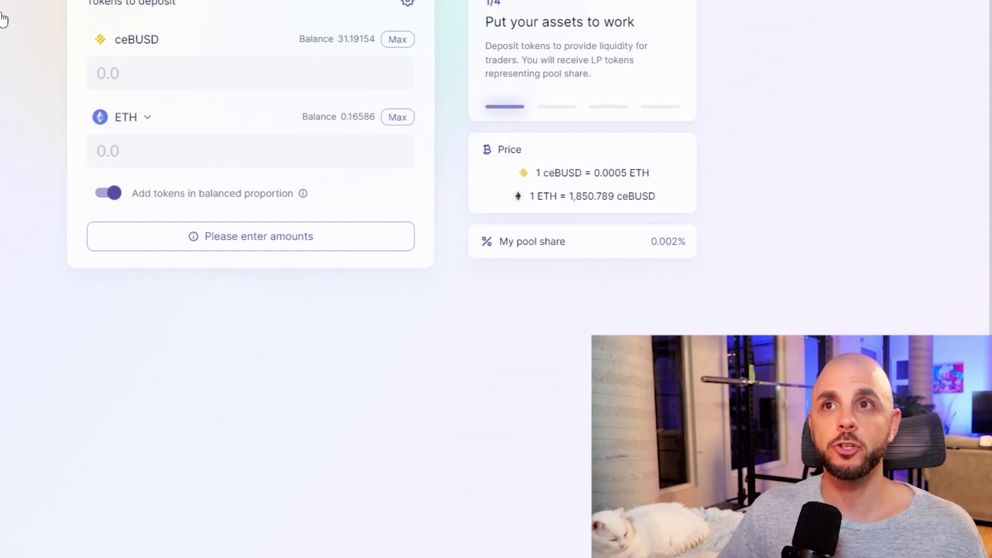
# Withdraw the full BUSD/ETH LP balance, signing the permit and confirming in MetaMask
pyautogui.click(3, 19)
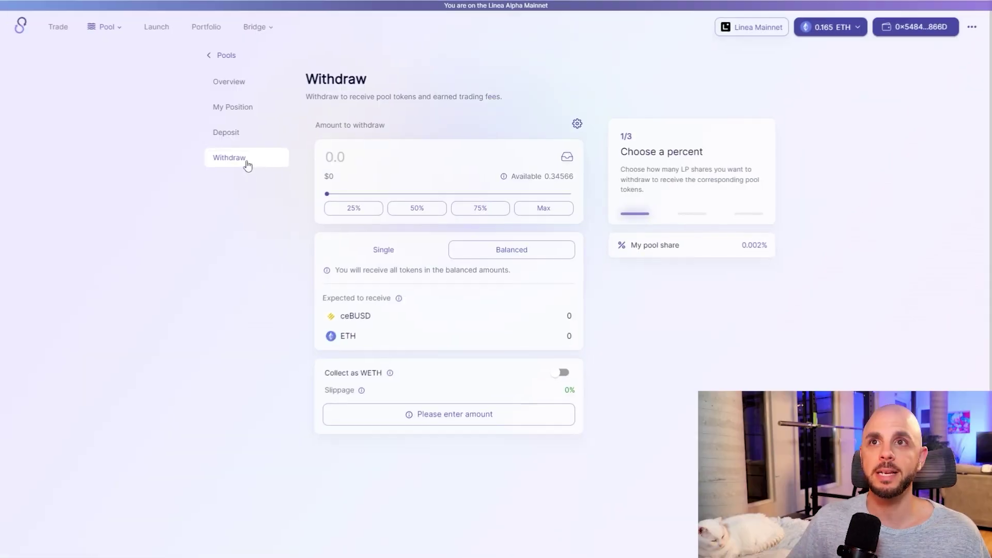
pyautogui.click(563, 273)
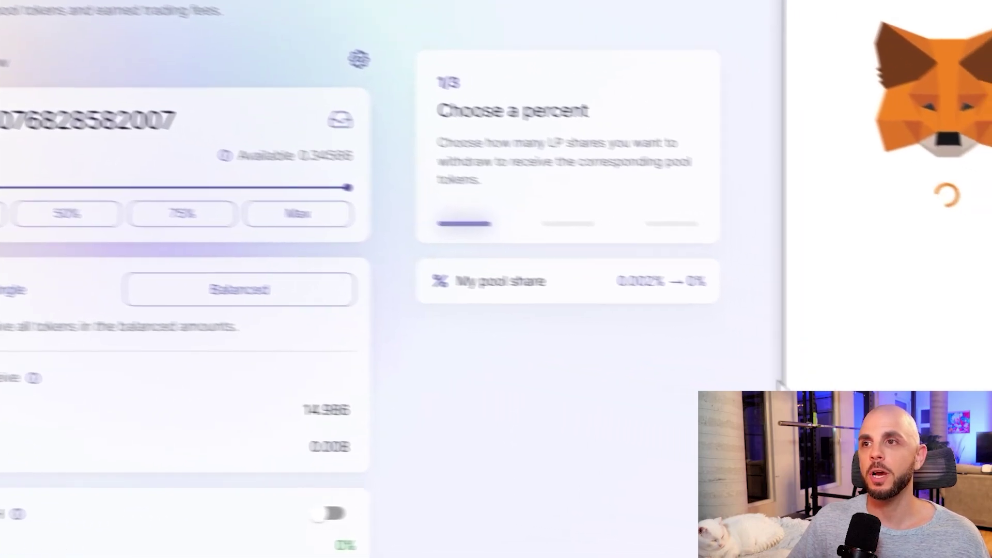
pyautogui.scroll(-5, 942, 271)
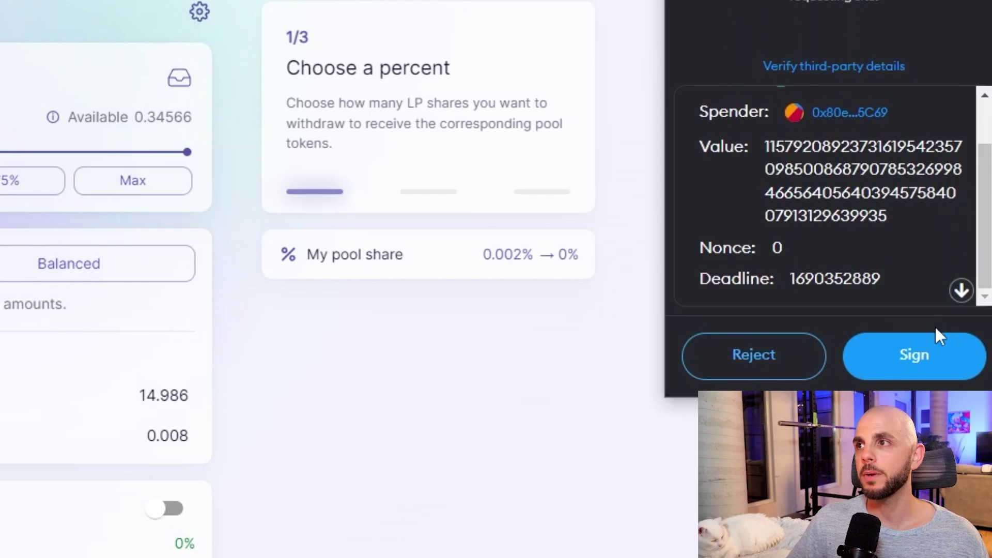
pyautogui.click(930, 355)
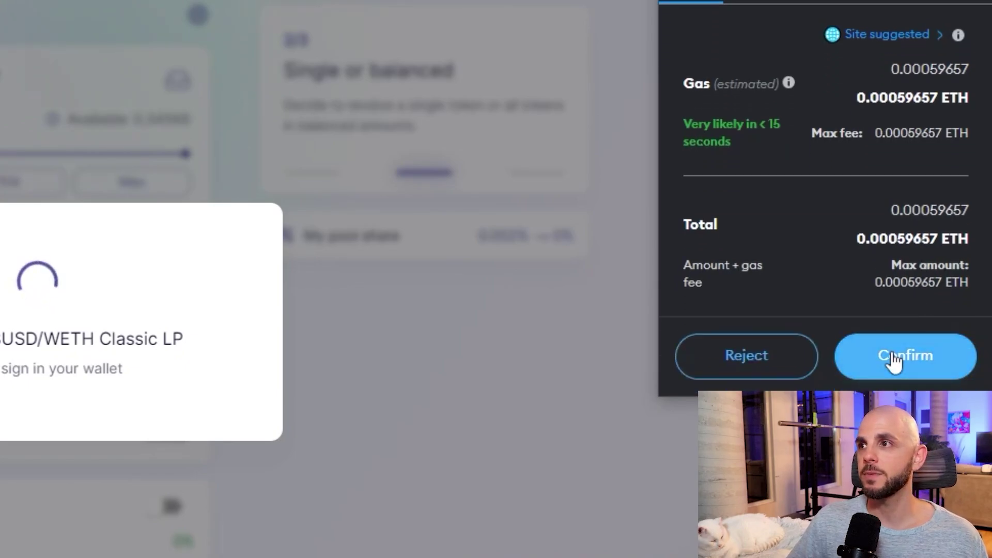
pyautogui.click(894, 361)
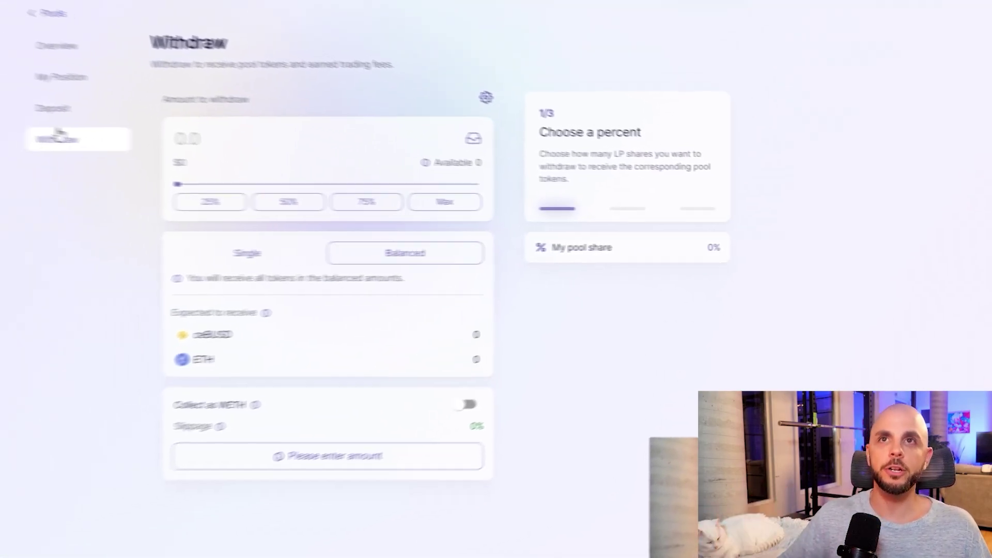
pyautogui.click(66, 36)
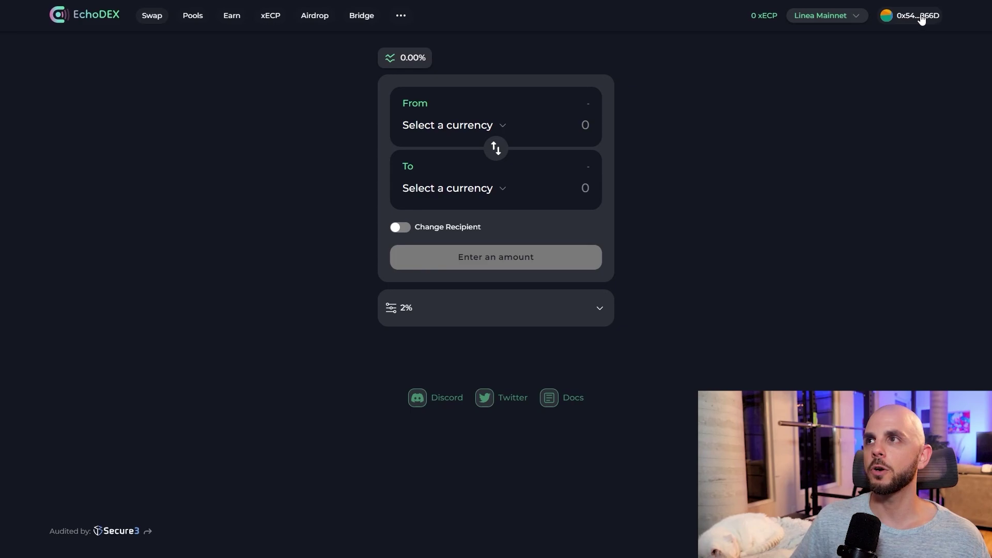
# Check EchoDEX's network dropdown and keep Linea Mainnet selected
pyautogui.click(855, 16)
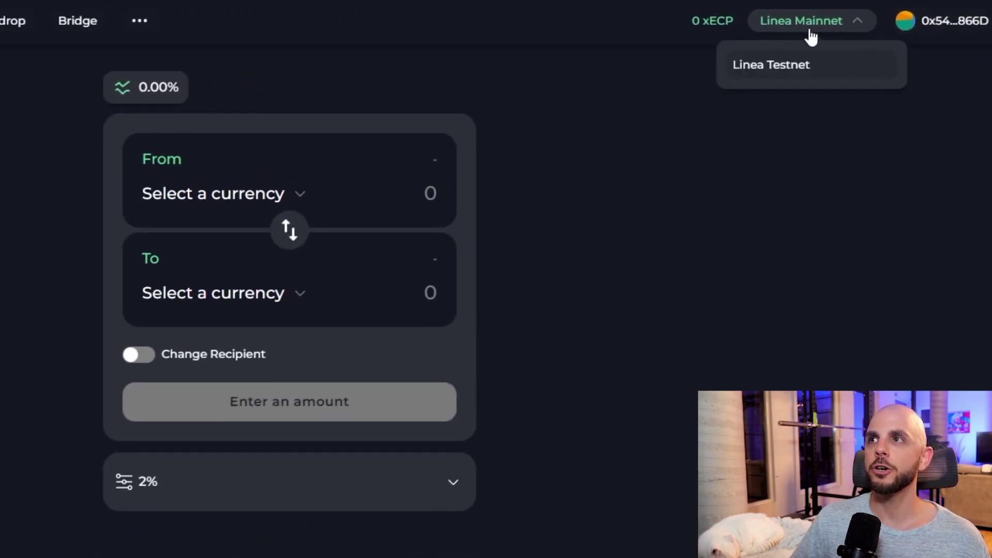
pyautogui.click(635, 214)
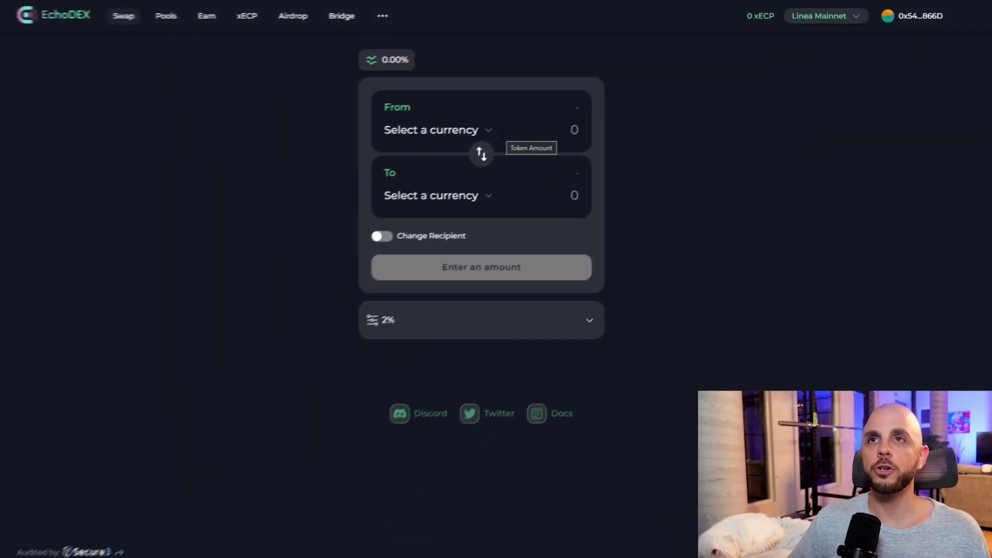
# Open EchoDEX's Pools page and scroll down to the All Pools list
pyautogui.click(167, 16)
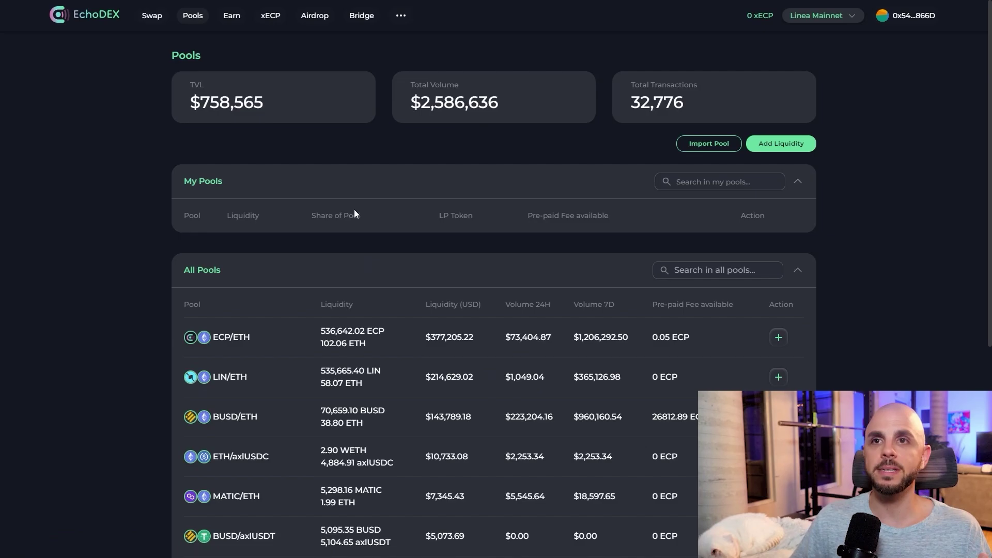
pyautogui.scroll(-3, 330, 310)
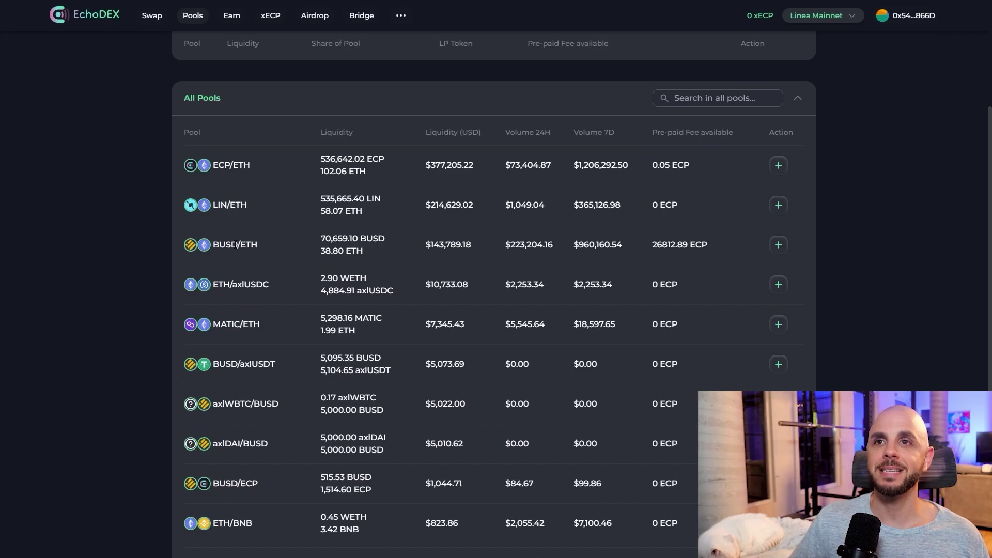
# Enter 15 ceBUSD for the ceBUSD/ETH pool and approve ceBUSD with a full-balance spending cap
pyautogui.click(778, 244)
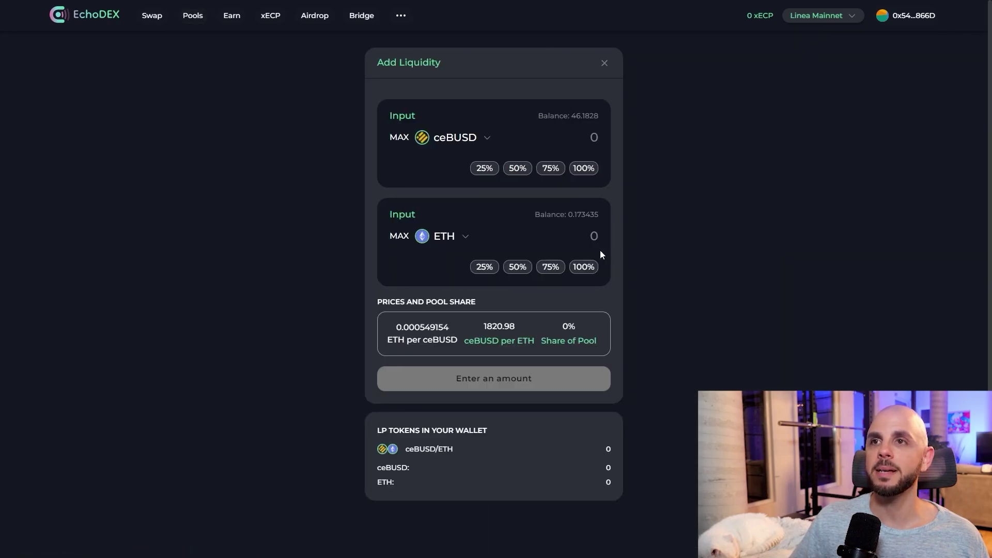
pyautogui.click(592, 137)
pyautogui.write('15')
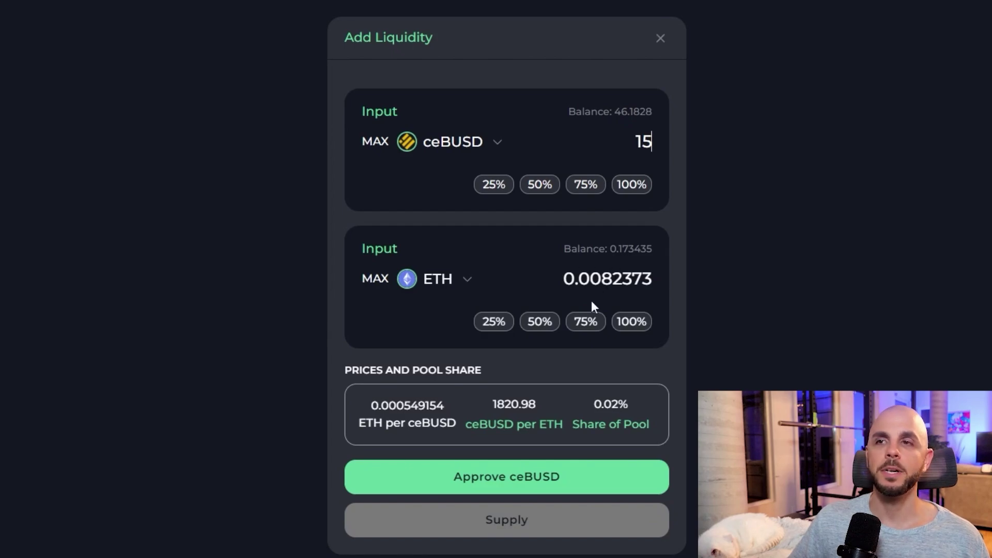
pyautogui.click(539, 465)
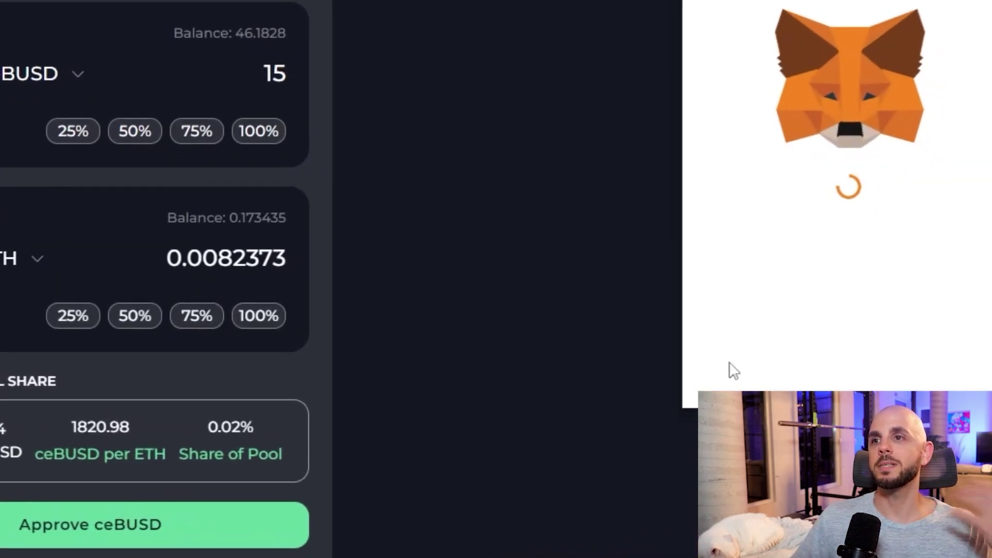
pyautogui.click(978, 228)
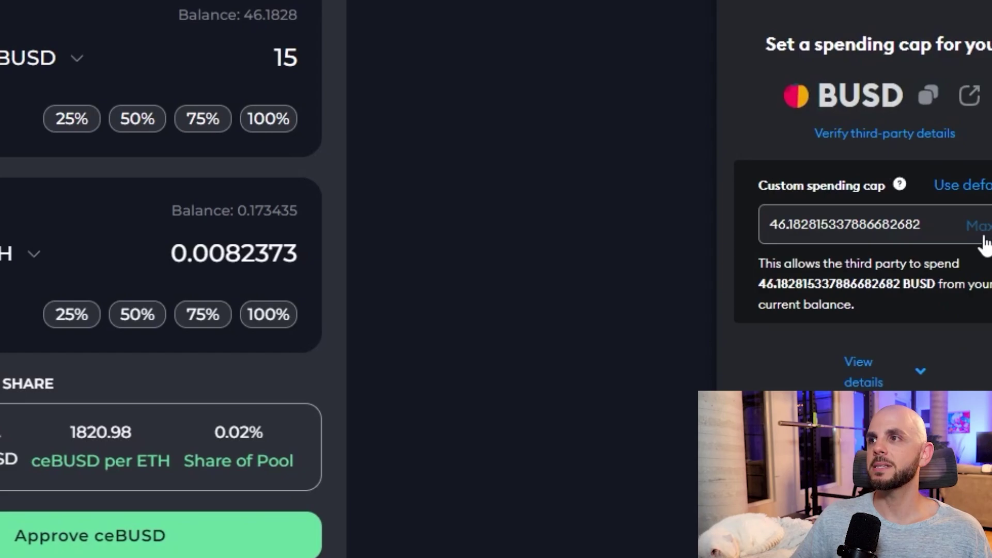
pyautogui.scroll(-2, 948, 297)
pyautogui.click(943, 372)
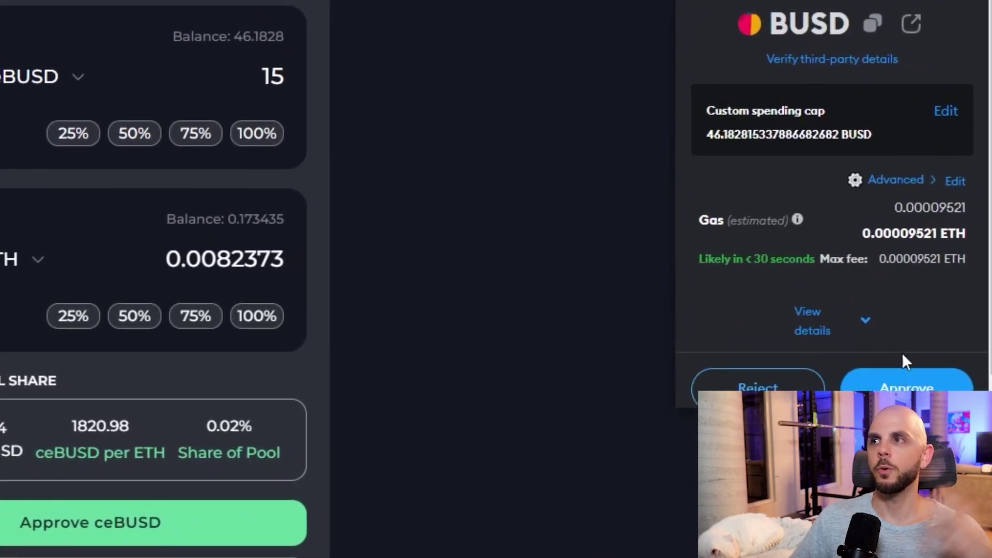
pyautogui.click(880, 371)
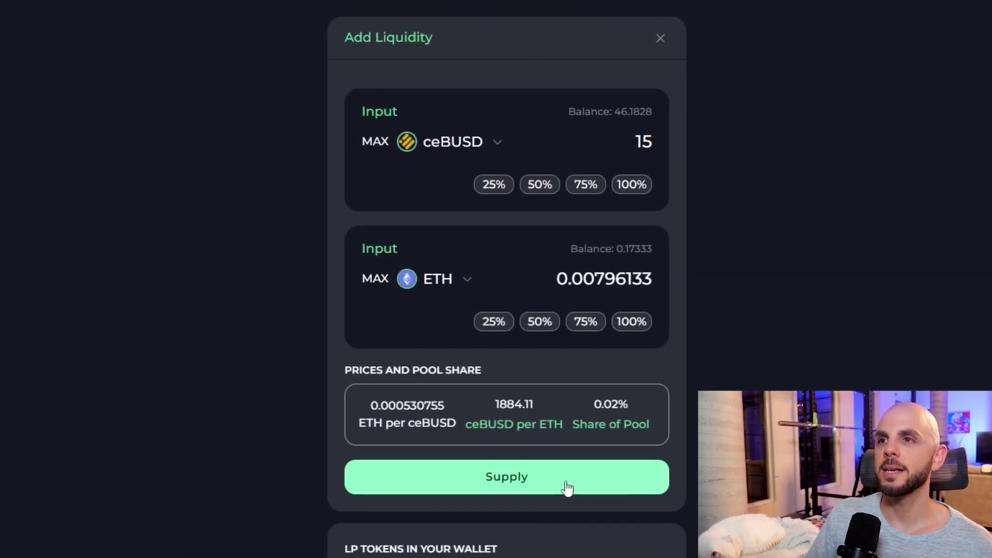
# Supply 15 ceBUSD and about 0.008 ETH, confirming in MetaMask, to receive 0.3446 LP tokens
pyautogui.click(567, 487)
pyautogui.click(608, 501)
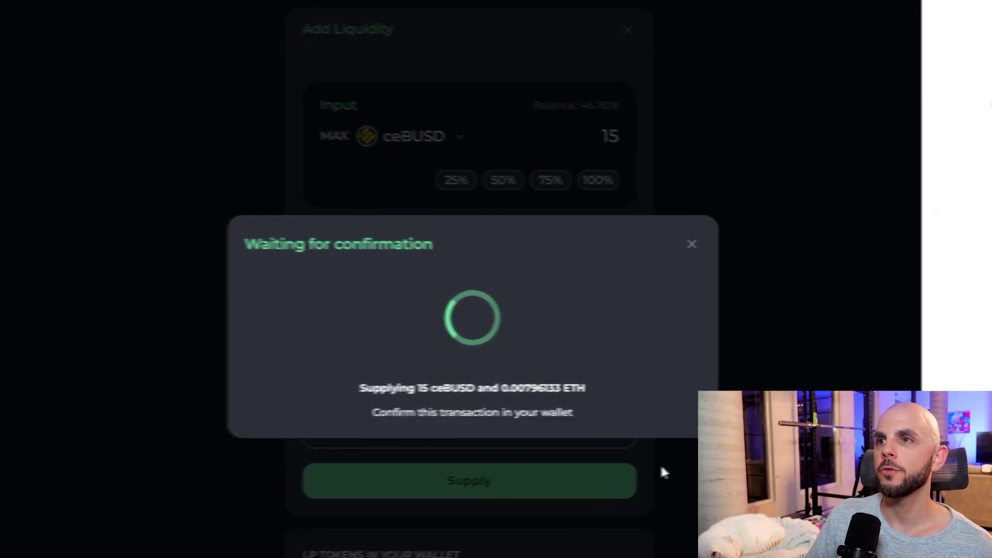
pyautogui.click(925, 363)
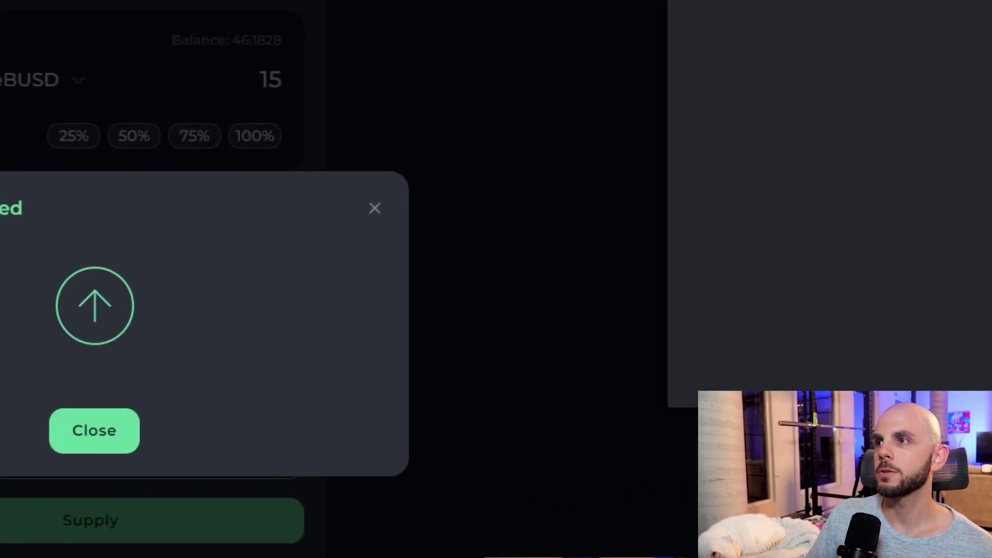
pyautogui.click(560, 383)
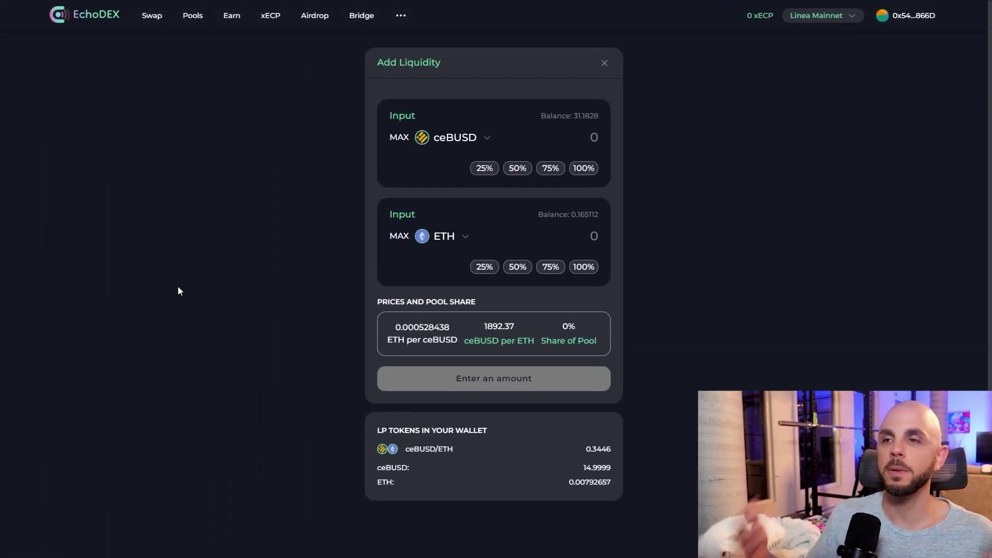
# Choose to remove 100% of the ceBUSD/ETH position and approve the LP tokens in MetaMask
pyautogui.click(198, 26)
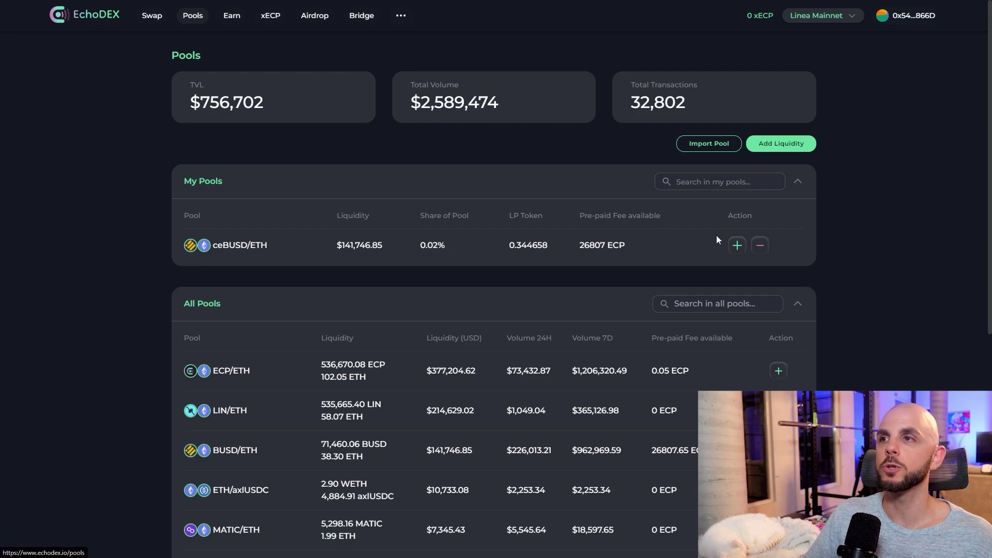
pyautogui.click(758, 247)
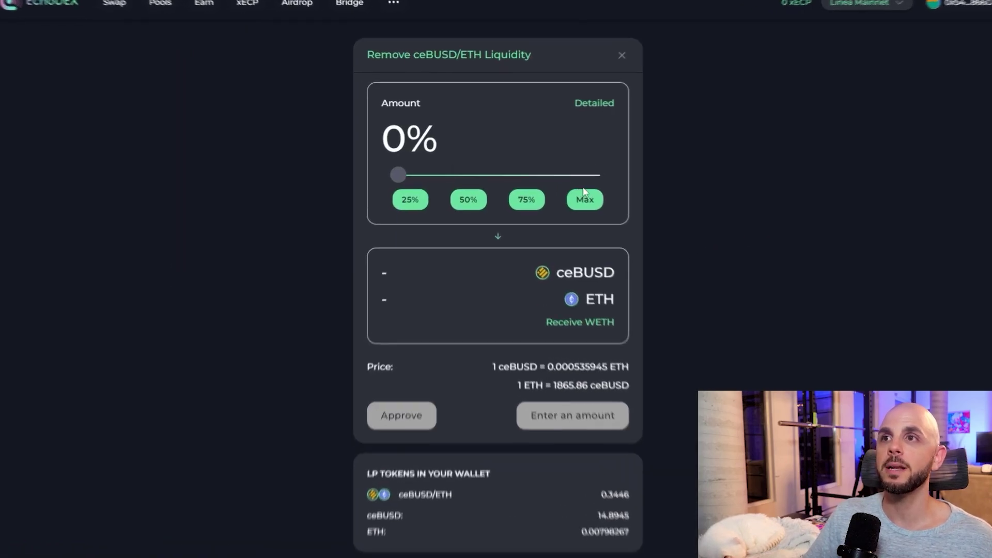
pyautogui.click(573, 192)
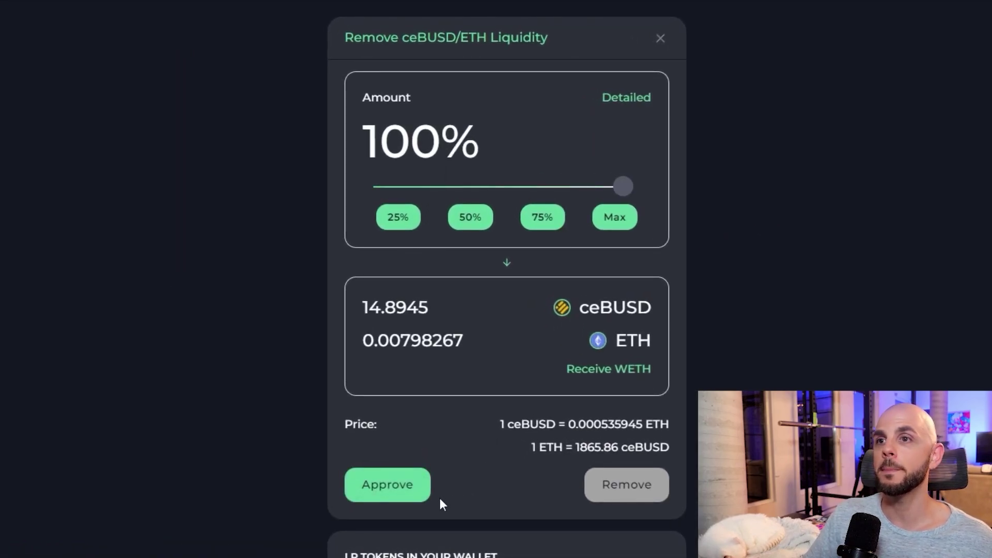
pyautogui.click(395, 485)
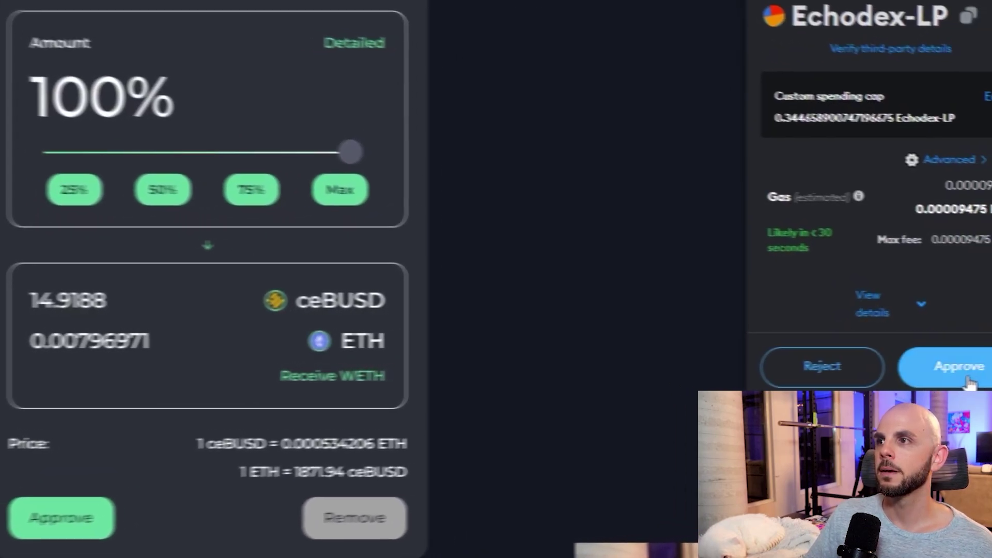
pyautogui.click(941, 365)
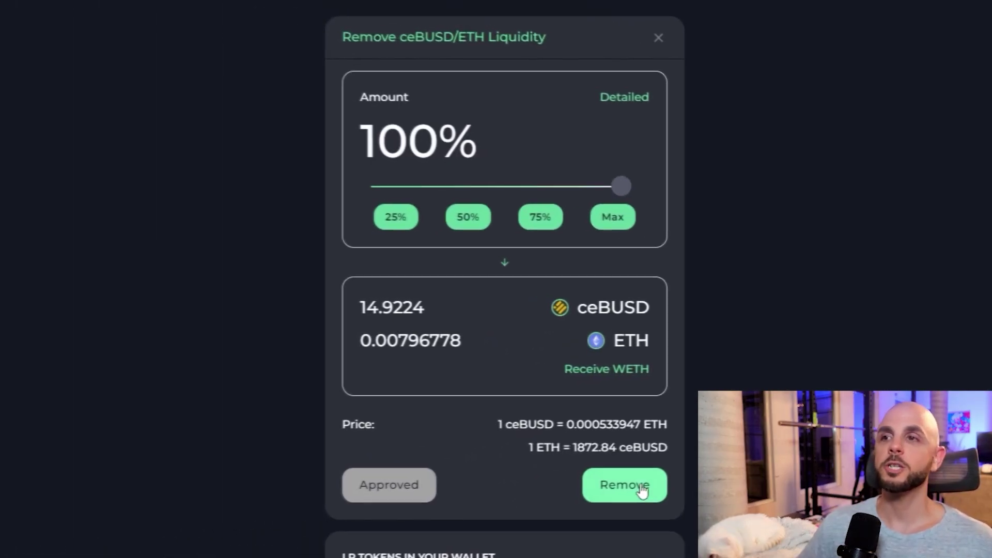
# Remove the liquidity, confirming in MetaMask, to get back about 14.92 ceBUSD and 0.008 ETH
pyautogui.click(639, 485)
pyautogui.click(620, 465)
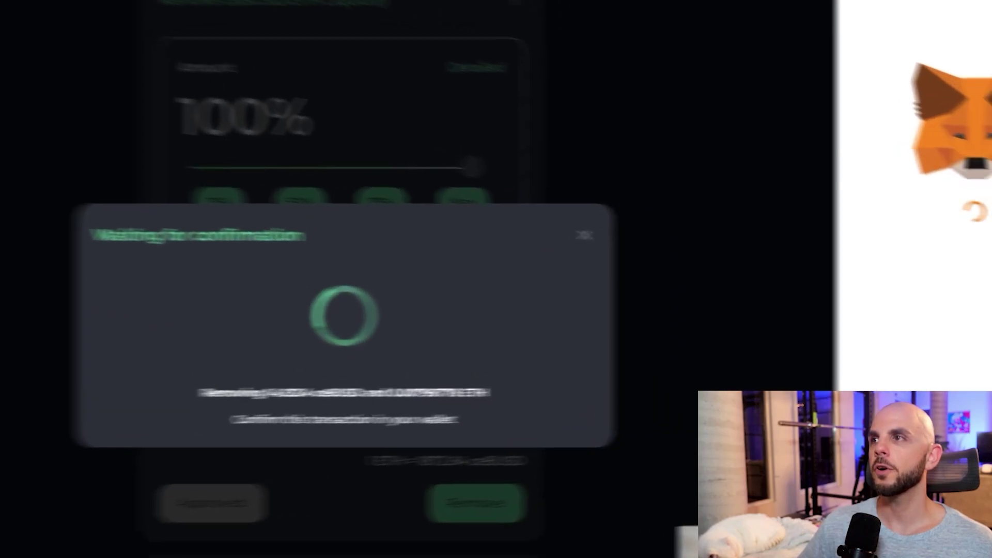
pyautogui.click(854, 374)
pyautogui.click(92, 427)
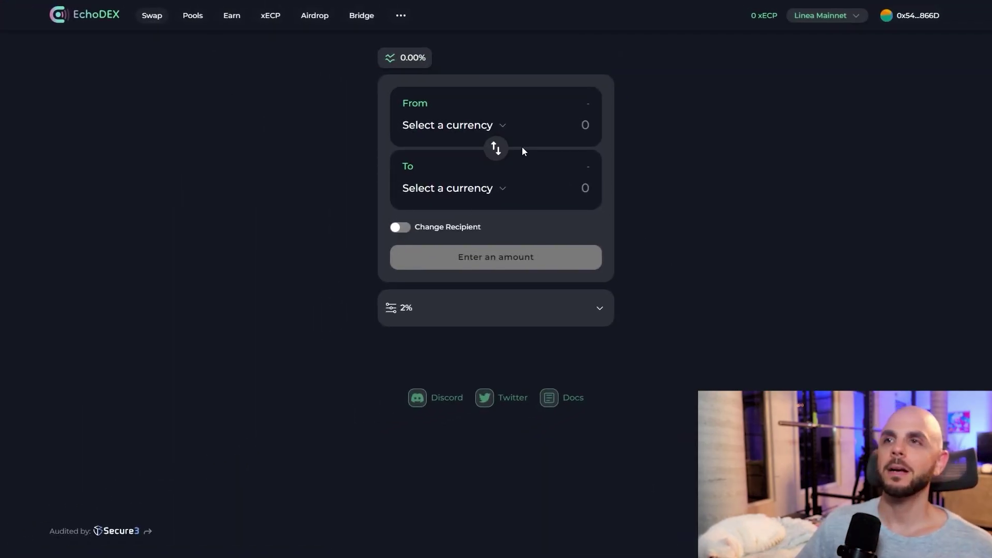
# Set up a swap of 15 ceBUSD for ETH using the Default 0.3% fee mode
pyautogui.click(502, 126)
pyautogui.click(446, 187)
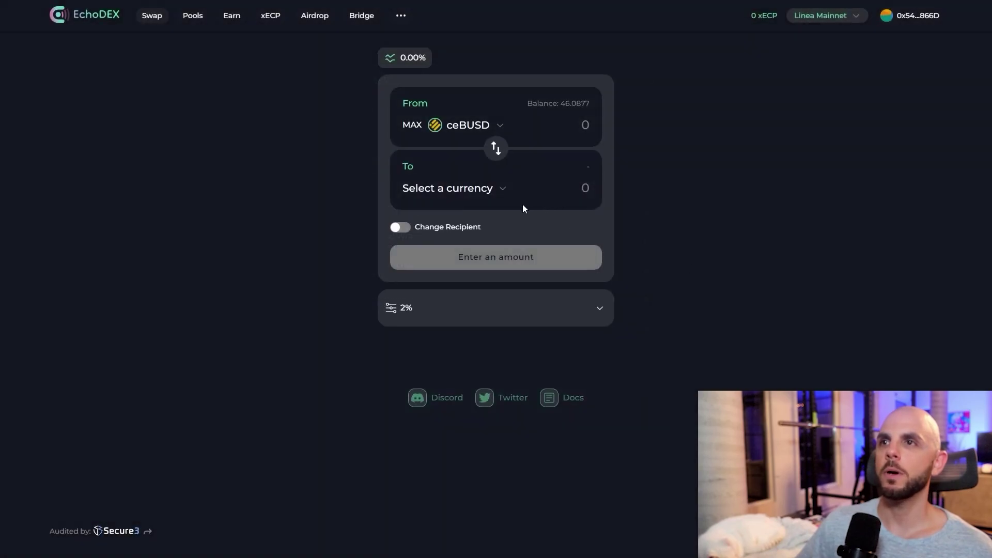
pyautogui.click(488, 191)
pyautogui.click(397, 158)
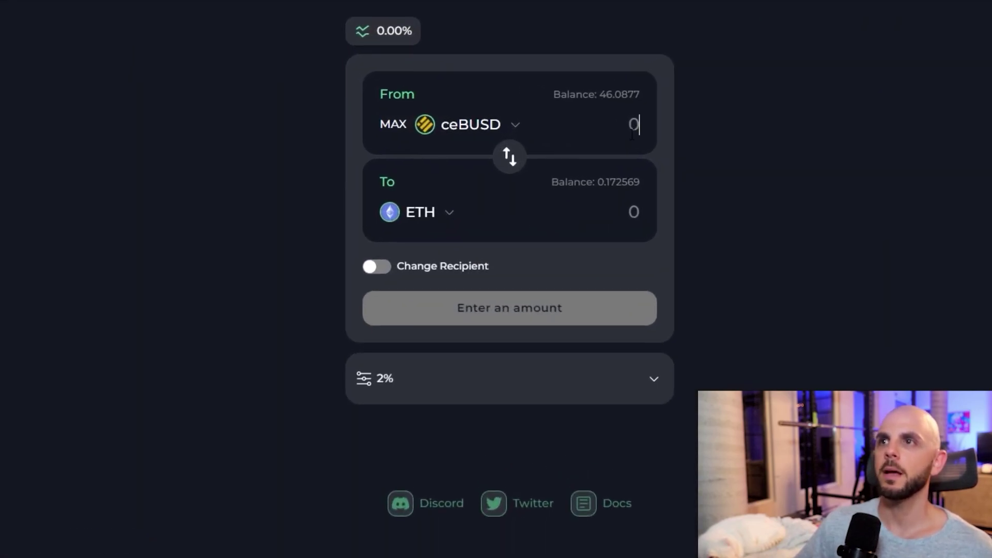
pyautogui.write('15')
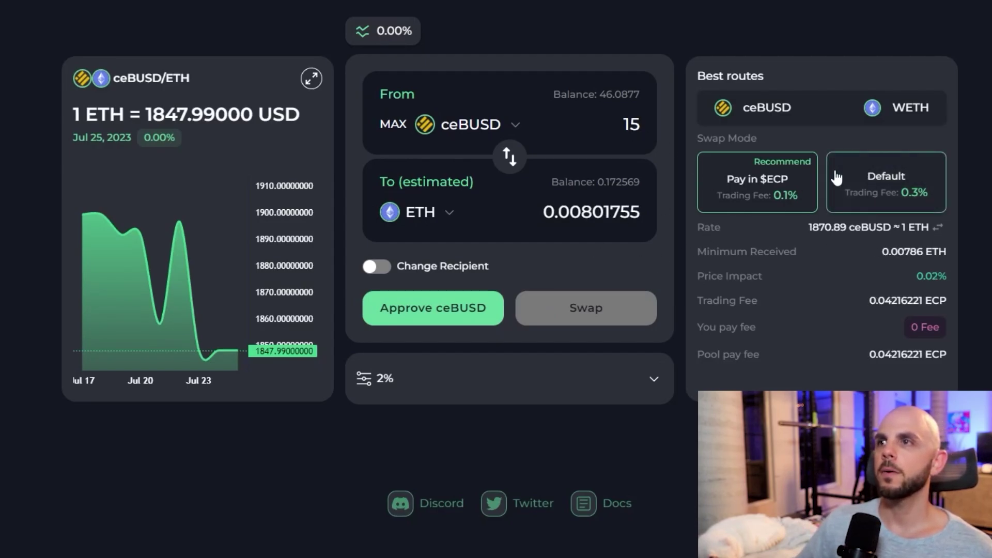
pyautogui.click(800, 197)
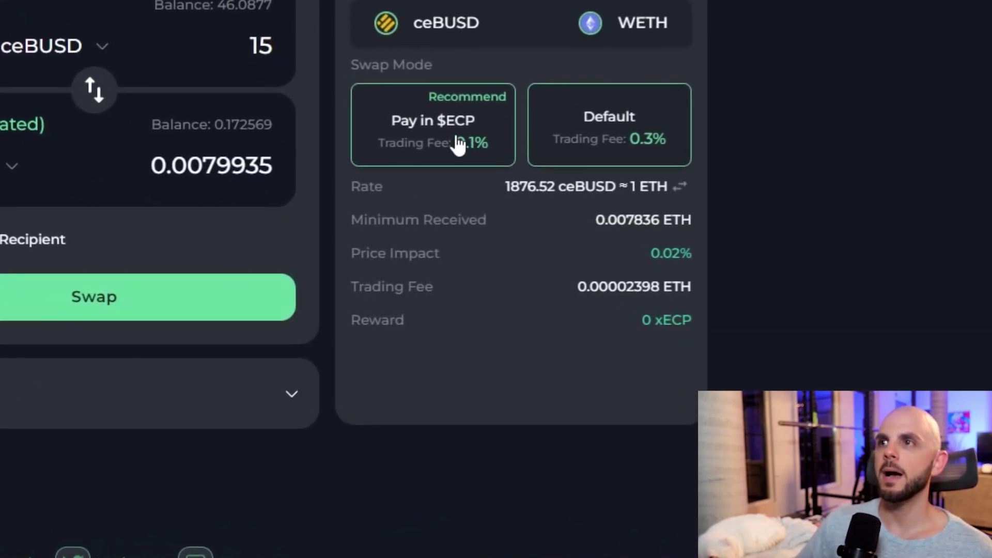
pyautogui.click(604, 143)
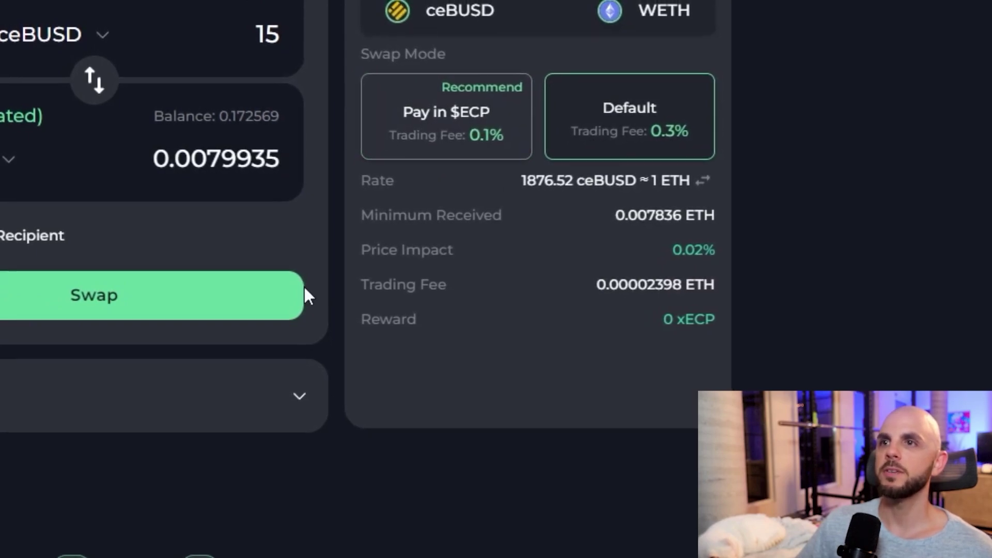
pyautogui.click(52, 396)
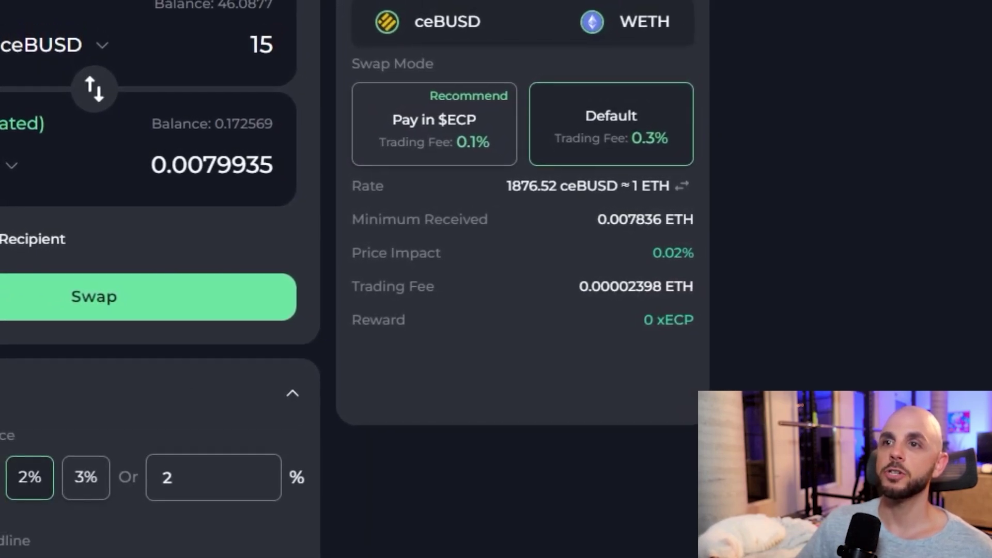
pyautogui.click(75, 393)
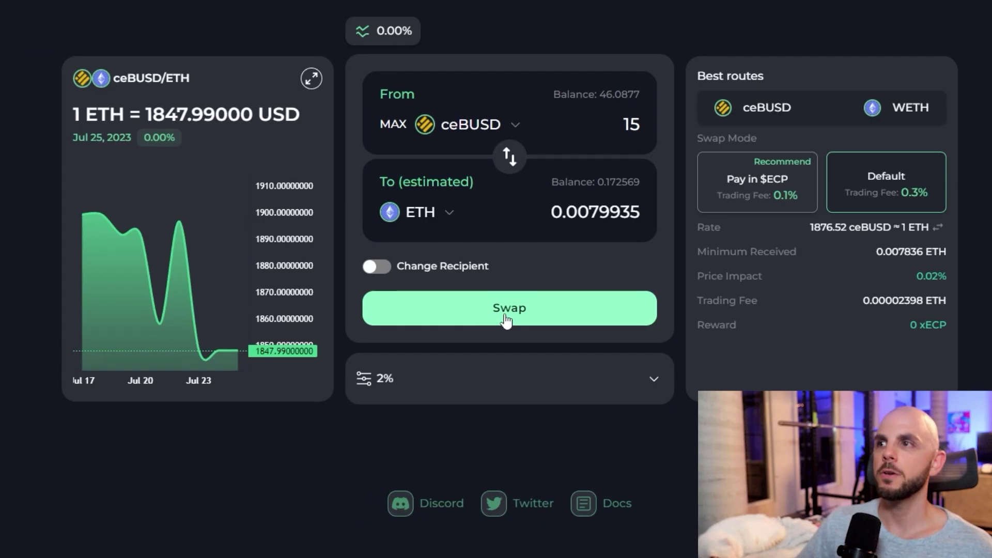
# Execute the swap, accepting the updated price, to receive about 0.008 ETH
pyautogui.click(506, 320)
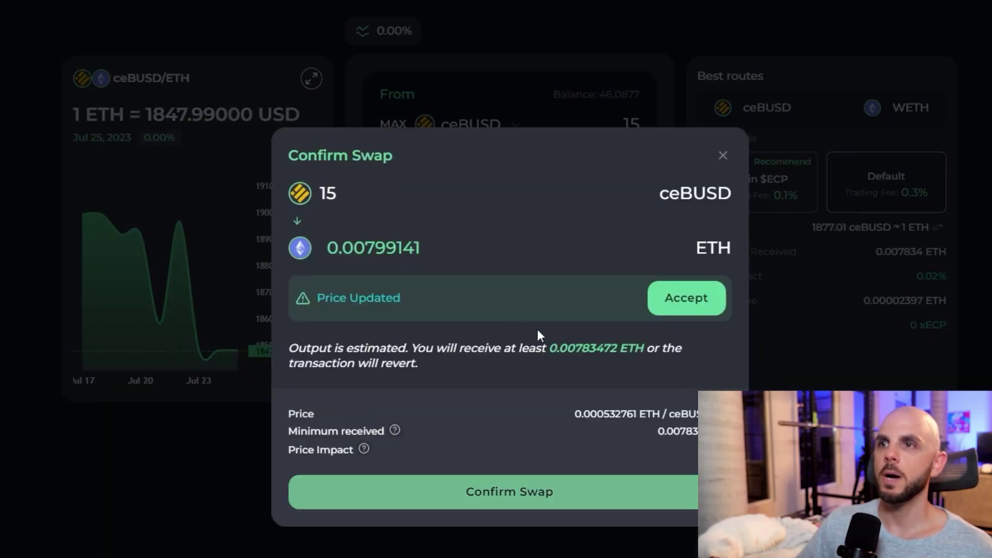
pyautogui.click(693, 302)
pyautogui.click(569, 471)
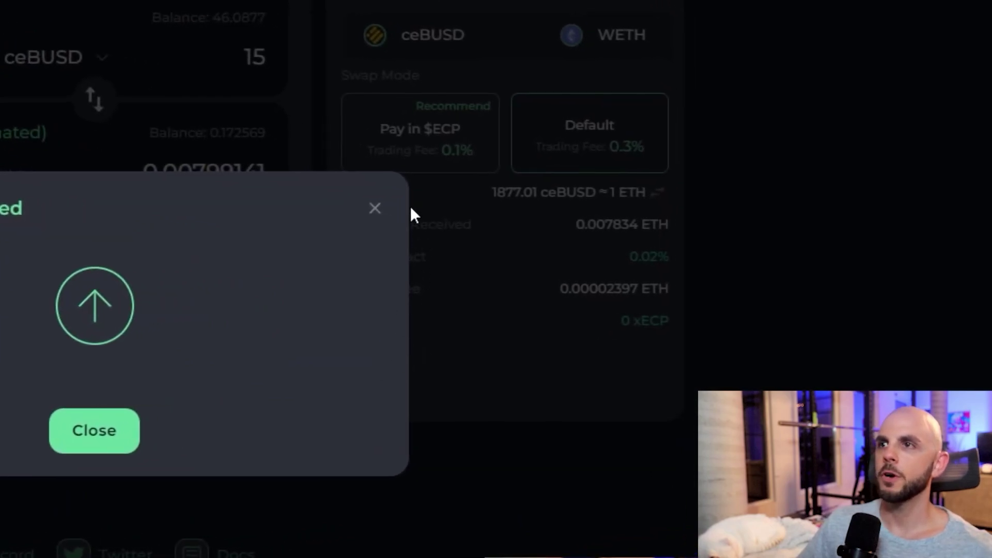
pyautogui.click(379, 208)
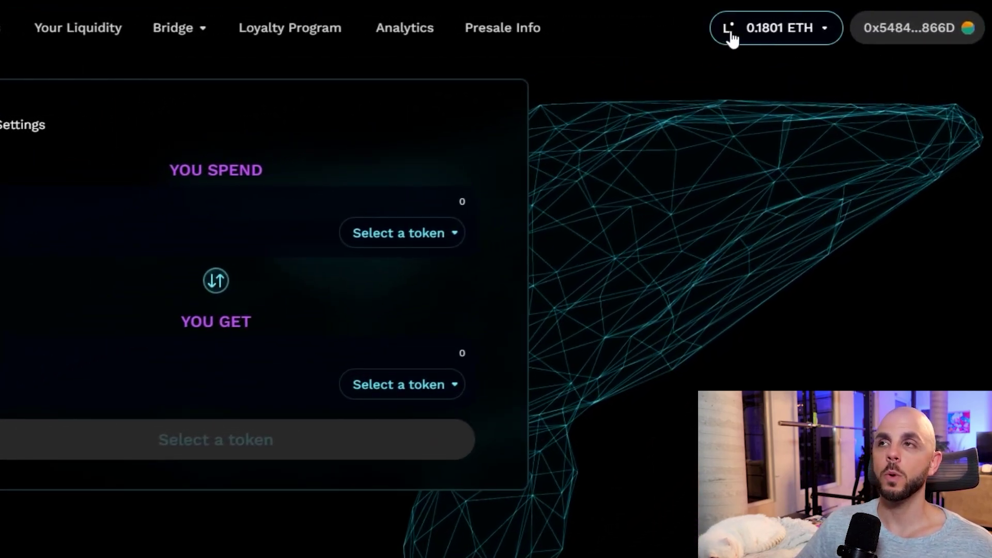
pyautogui.click(732, 31)
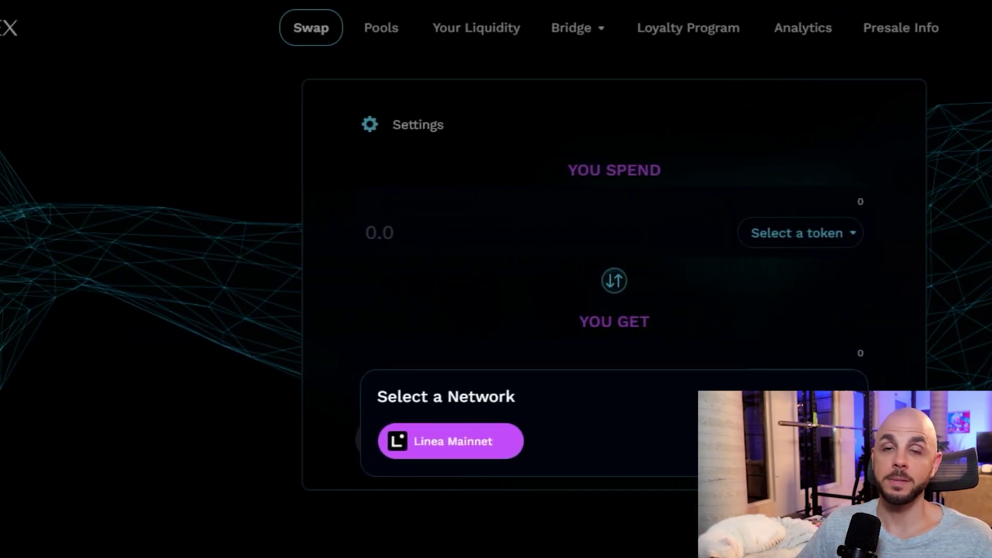
pyautogui.press('Escape')
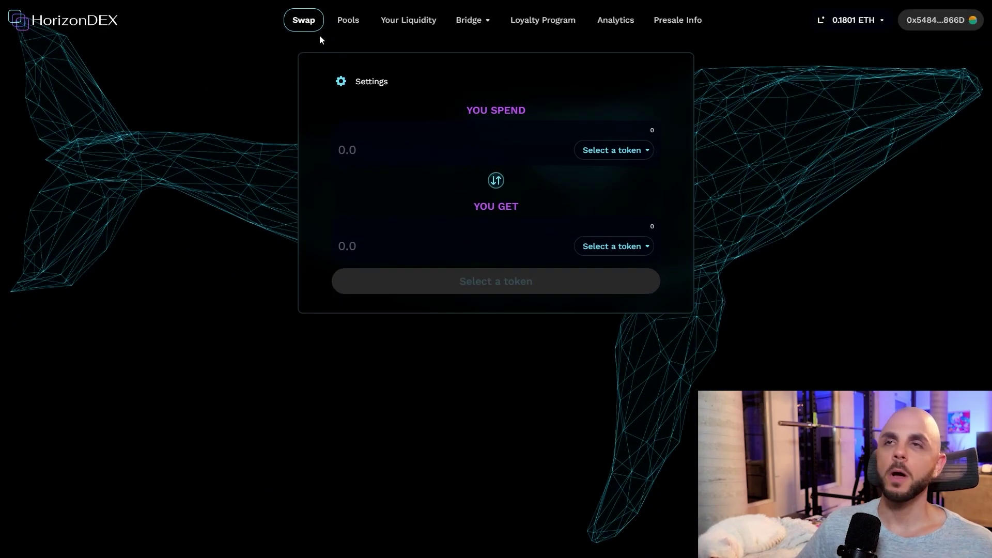
pyautogui.click(350, 21)
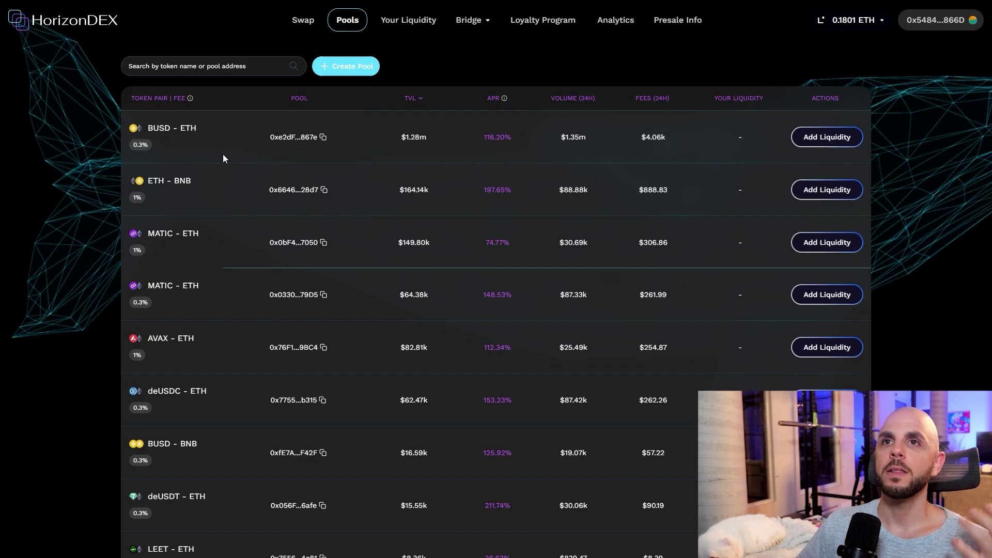
pyautogui.scroll(-2, 684, 88)
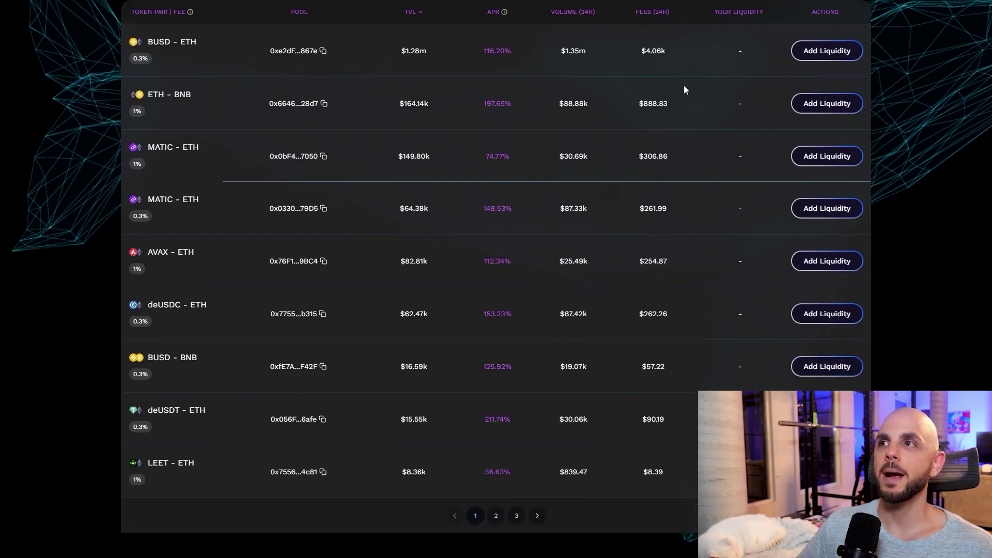
pyautogui.scroll(2, 749, 119)
pyautogui.click(833, 141)
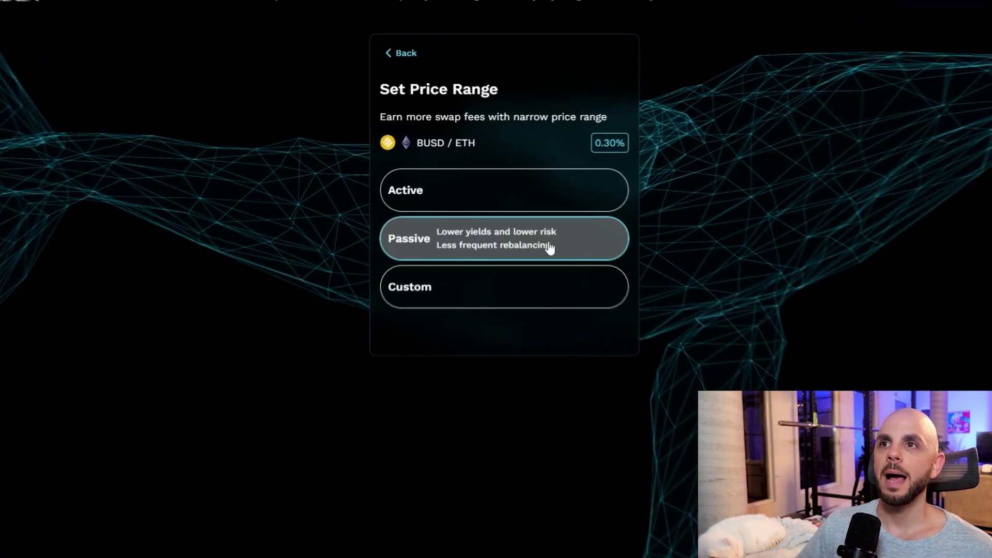
pyautogui.click(562, 262)
pyautogui.click(537, 379)
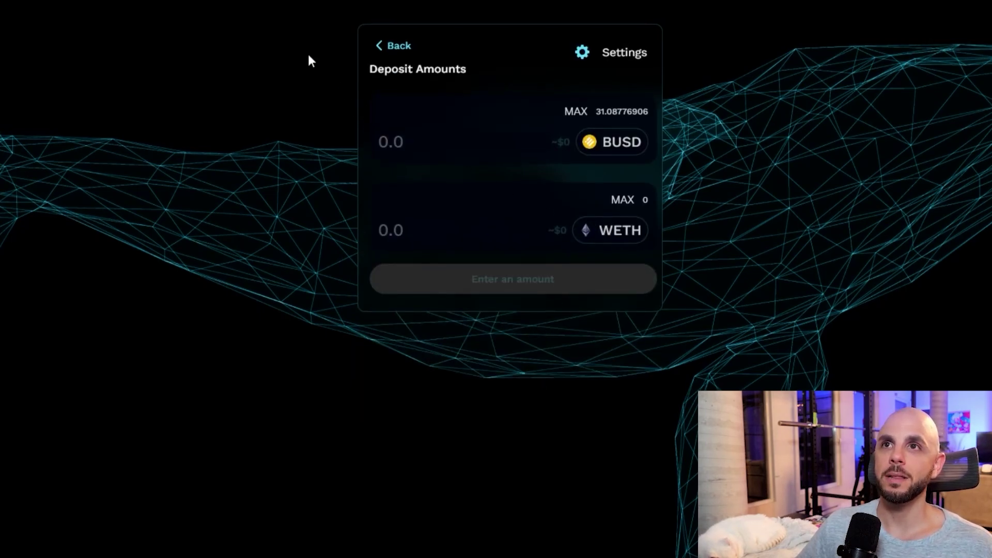
pyautogui.click(252, 35)
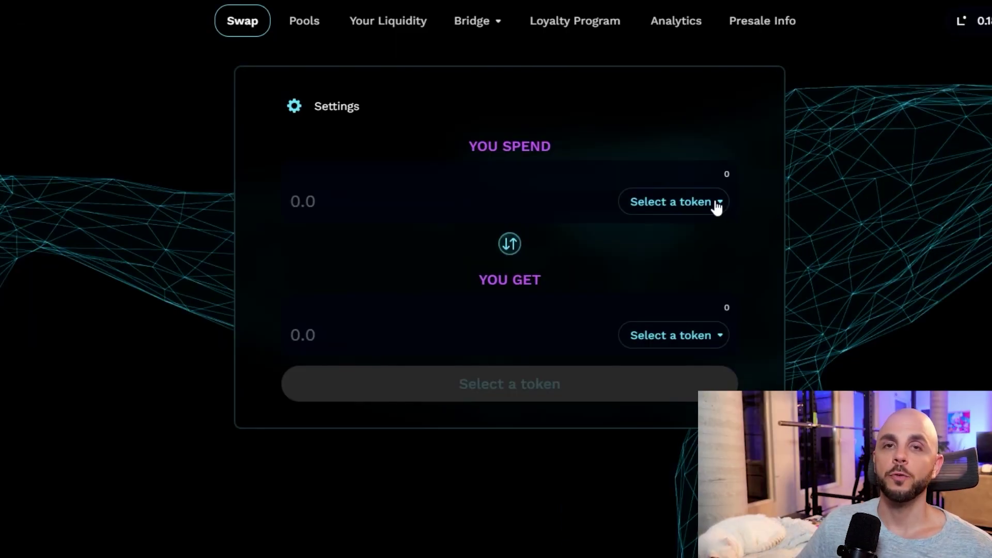
# Choose BUSD (balance 31.08776906) as the spend token and ETH as the receive token
pyautogui.click(713, 208)
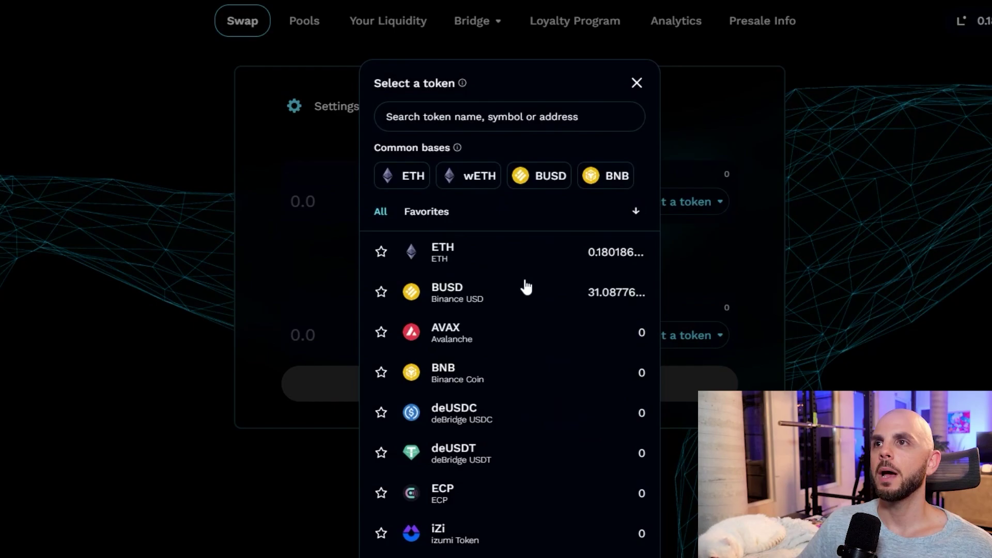
pyautogui.click(525, 287)
pyautogui.click(689, 336)
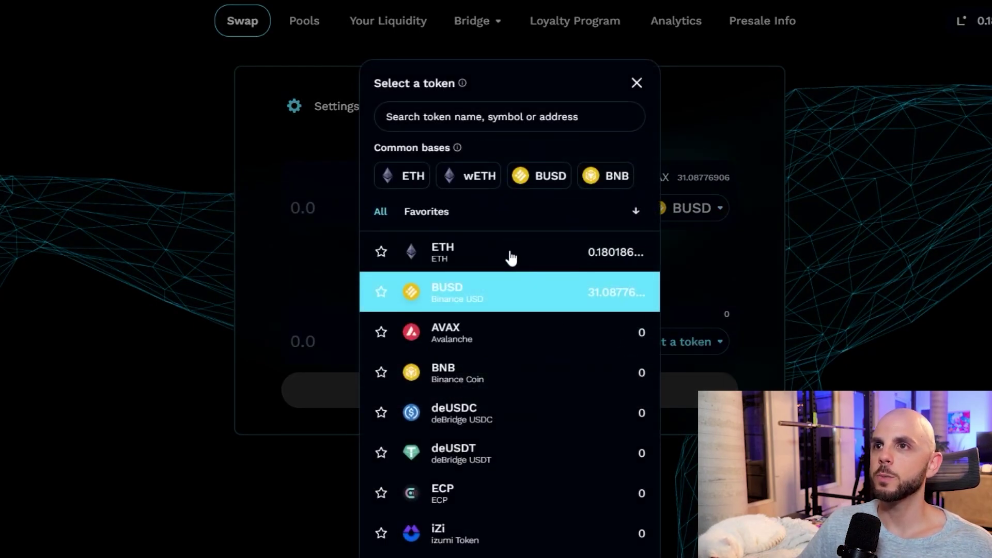
pyautogui.click(511, 253)
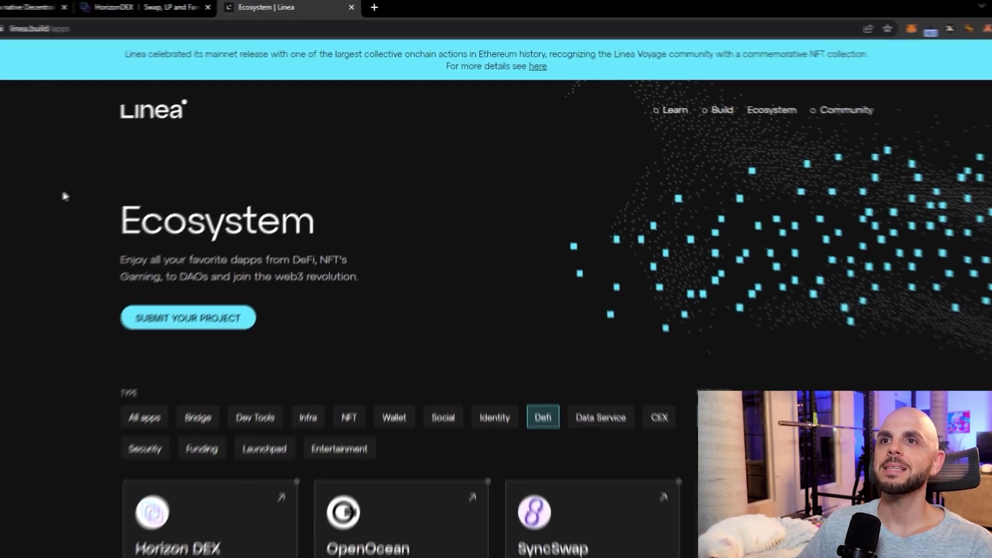
# Switch to the Linea Ecosystem page and scroll through the Linea Mainnet DeFi app cards
pyautogui.press('F11')
pyautogui.scroll(-3, 165, 176)
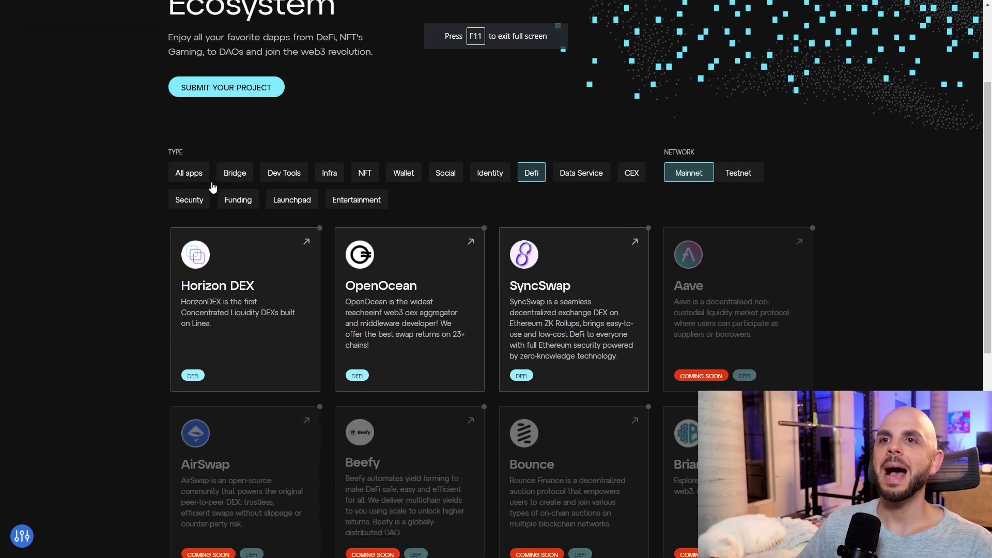
pyautogui.scroll(-8, 212, 184)
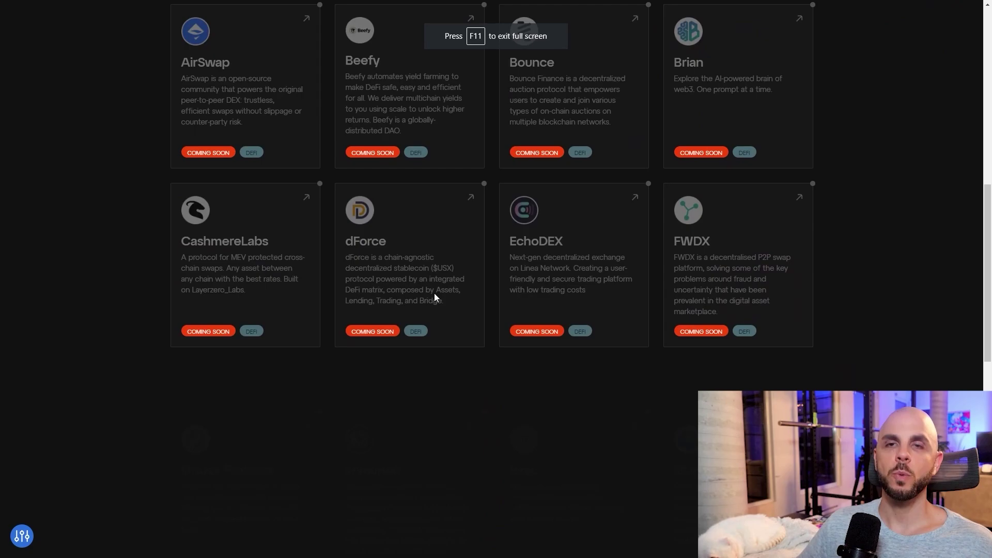
pyautogui.scroll(8, 434, 293)
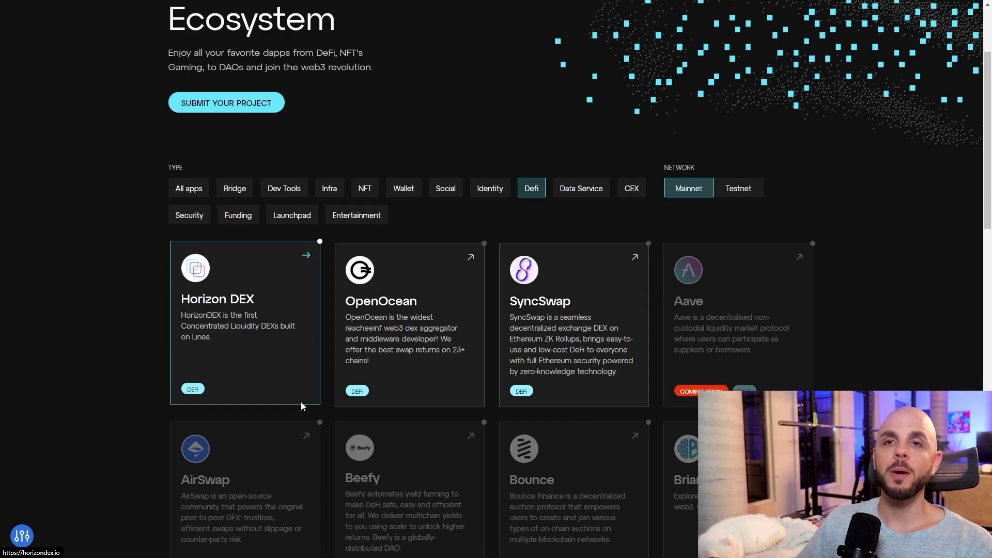
pyautogui.scroll(-8, 261, 343)
pyautogui.scroll(-4, 266, 338)
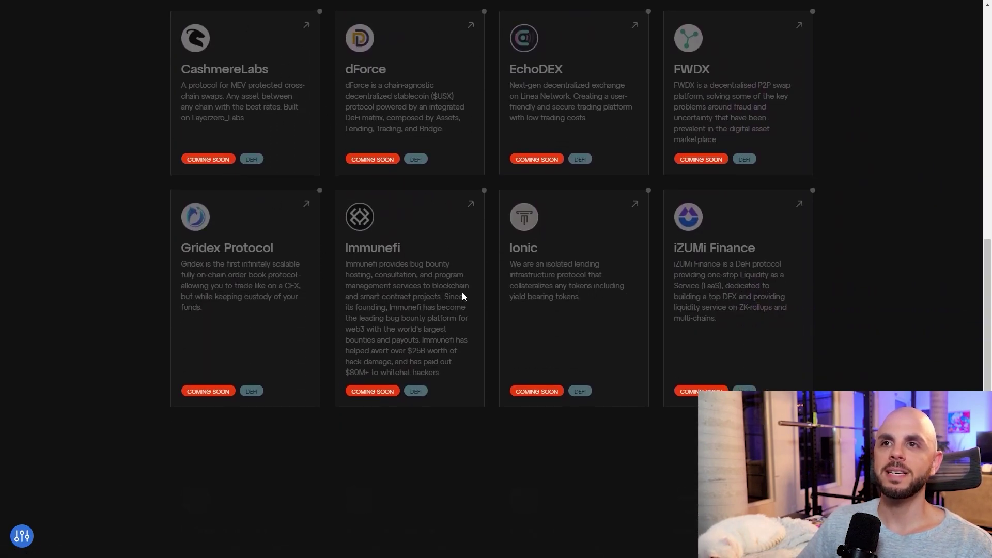
pyautogui.scroll(-3, 259, 308)
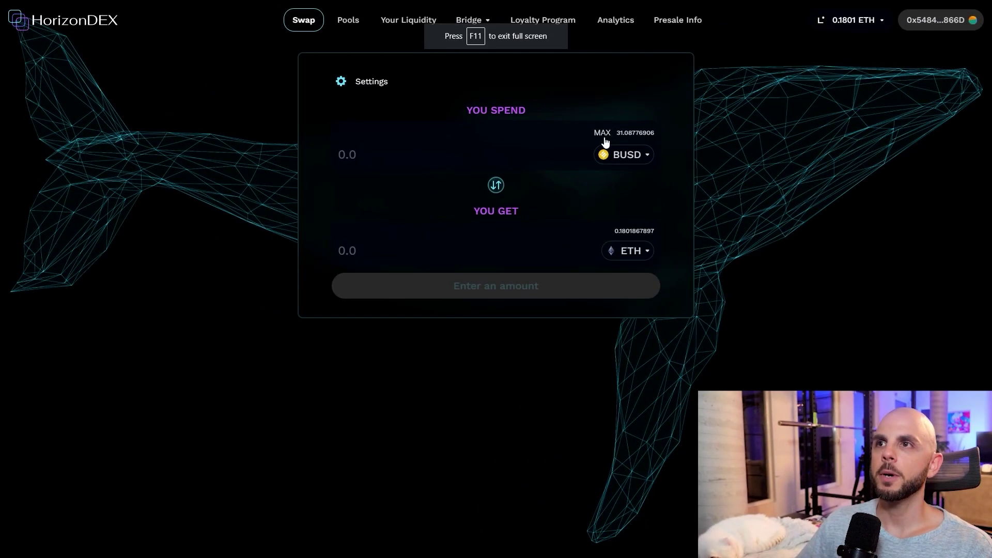
# Enter the full 31.0877 BUSD balance and approve BUSD with a maximum spending cap
pyautogui.click(523, 57)
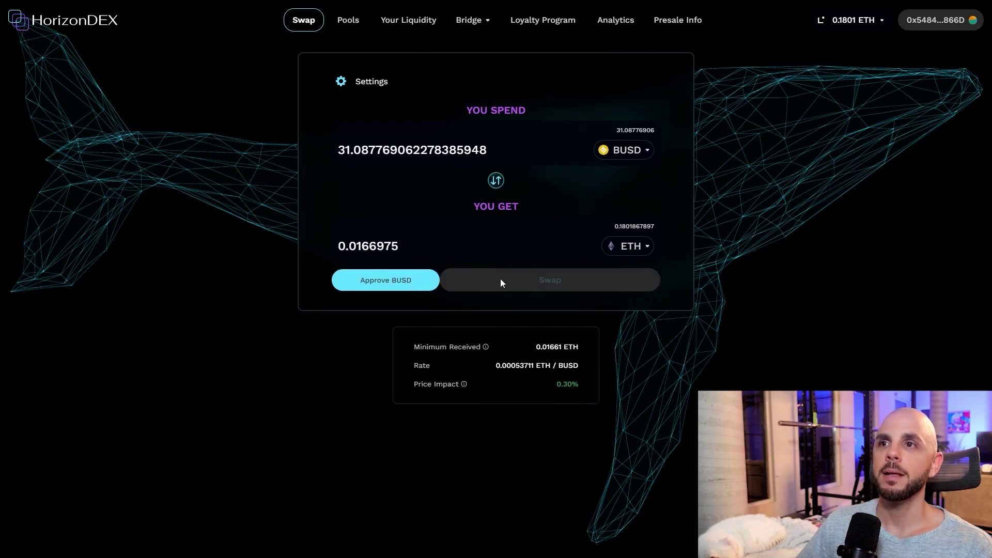
pyautogui.click(409, 283)
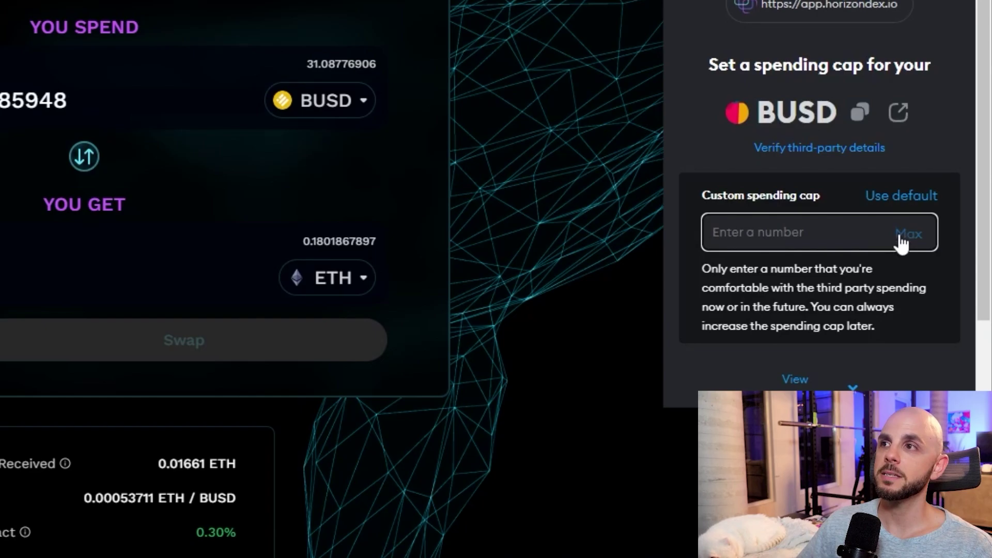
pyautogui.click(907, 230)
pyautogui.scroll(-2, 892, 289)
pyautogui.click(896, 370)
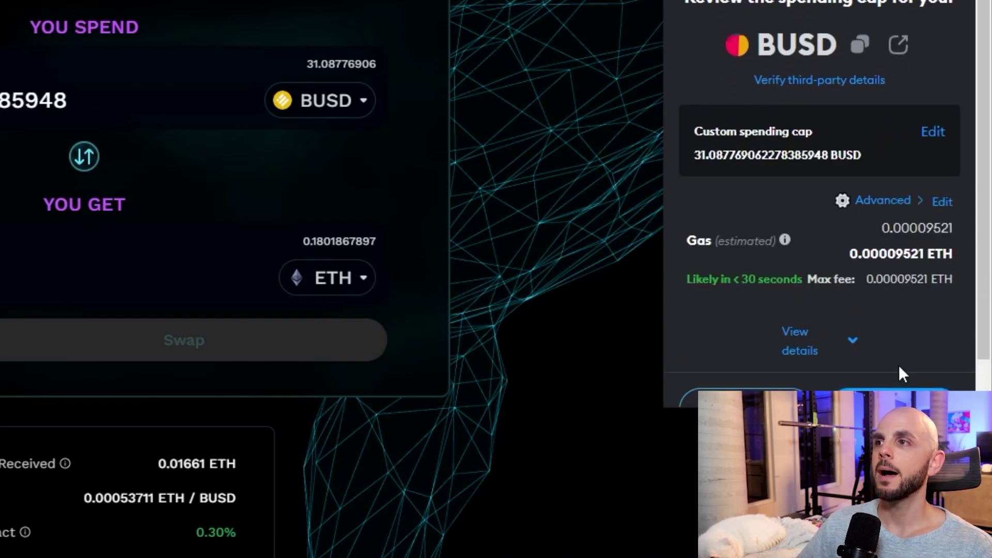
pyautogui.scroll(-2, 898, 365)
pyautogui.click(863, 384)
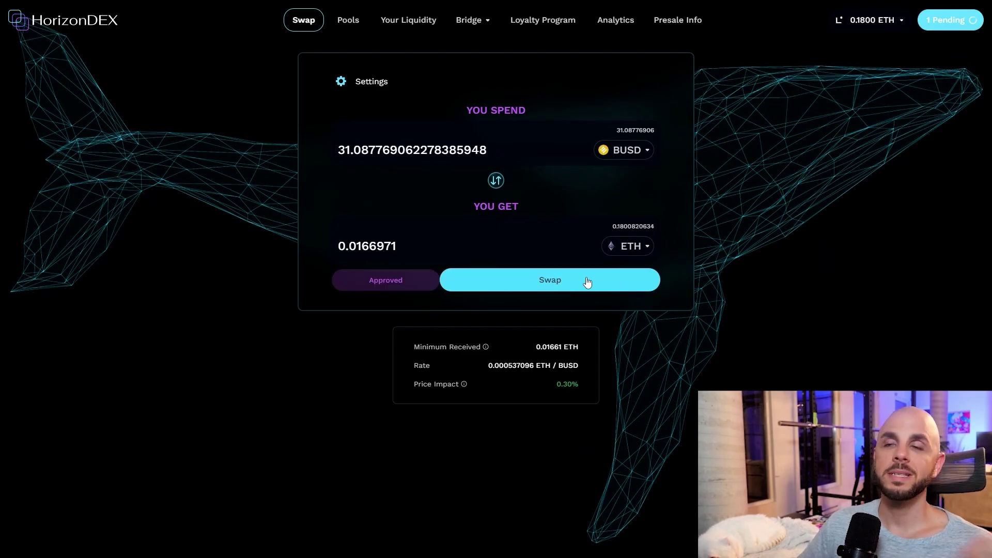
# Swap the BUSD for about 0.0167 ETH, confirming in MetaMask
pyautogui.click(586, 279)
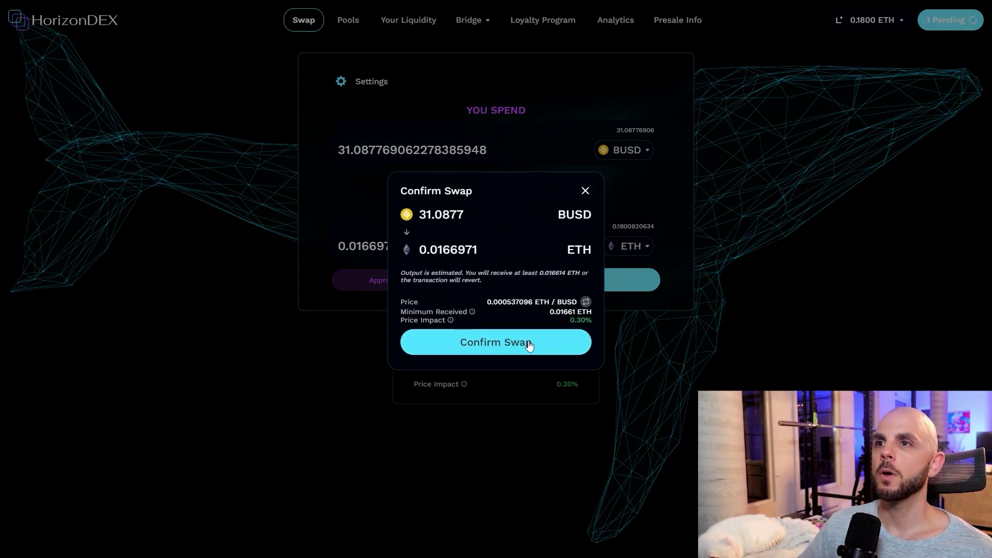
pyautogui.click(529, 343)
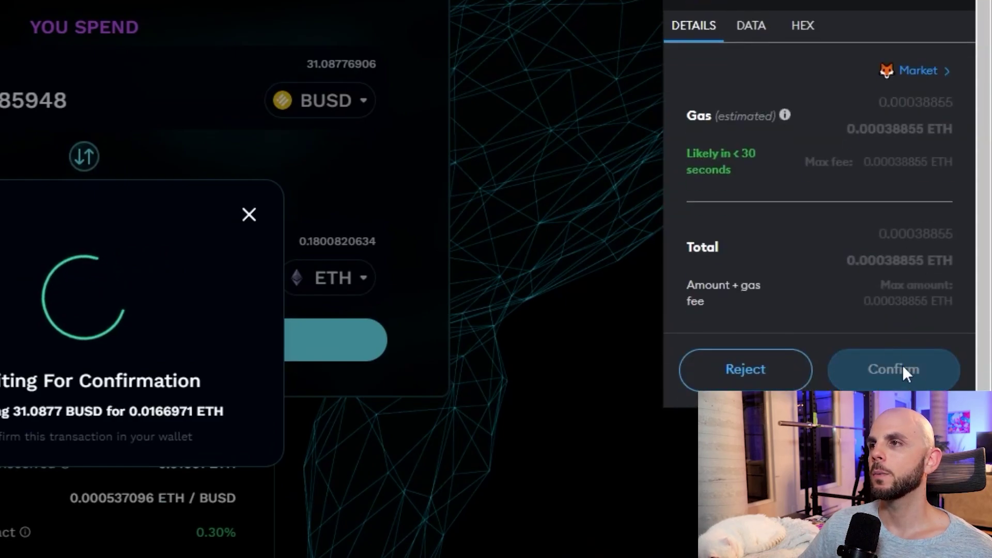
pyautogui.click(910, 371)
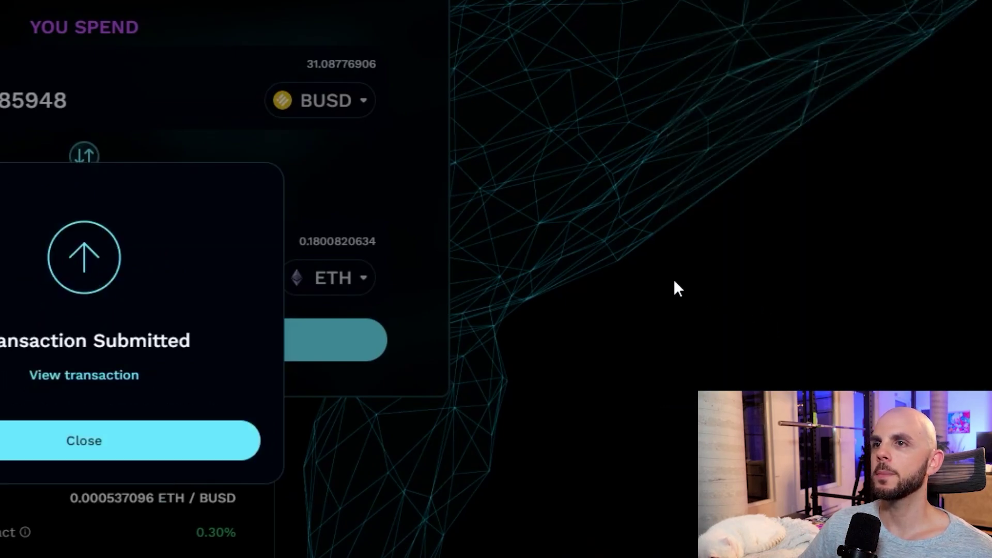
pyautogui.click(674, 288)
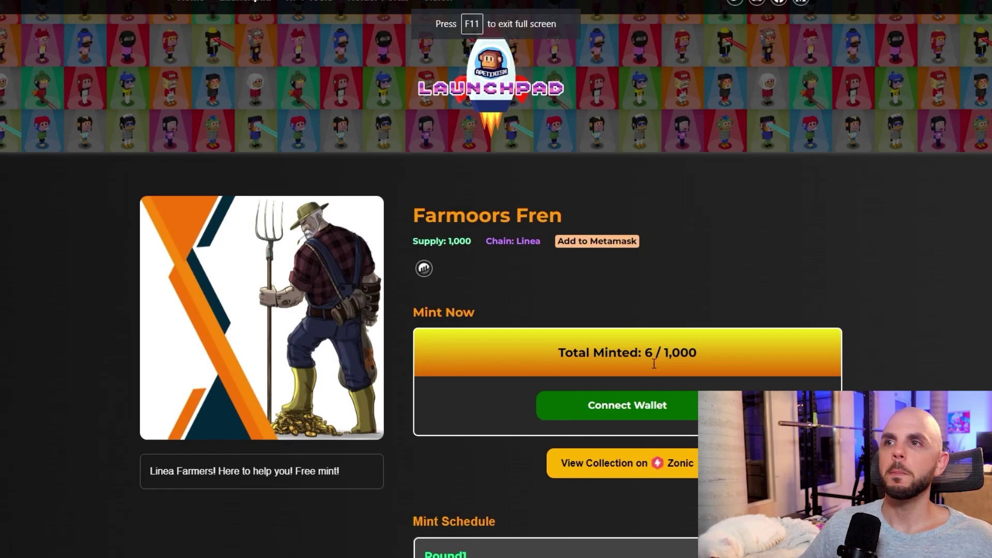
# Connect MetaMask to Apetimism and mint one free Farmoors Fren NFT, reaching 7 / 1,000
pyautogui.click(605, 408)
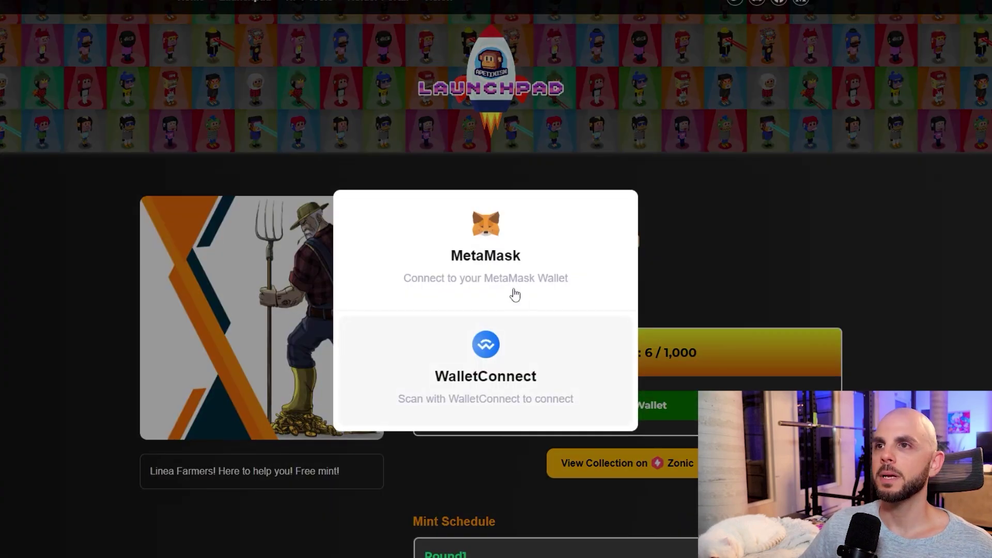
pyautogui.click(513, 292)
pyautogui.scroll(-4, 670, 466)
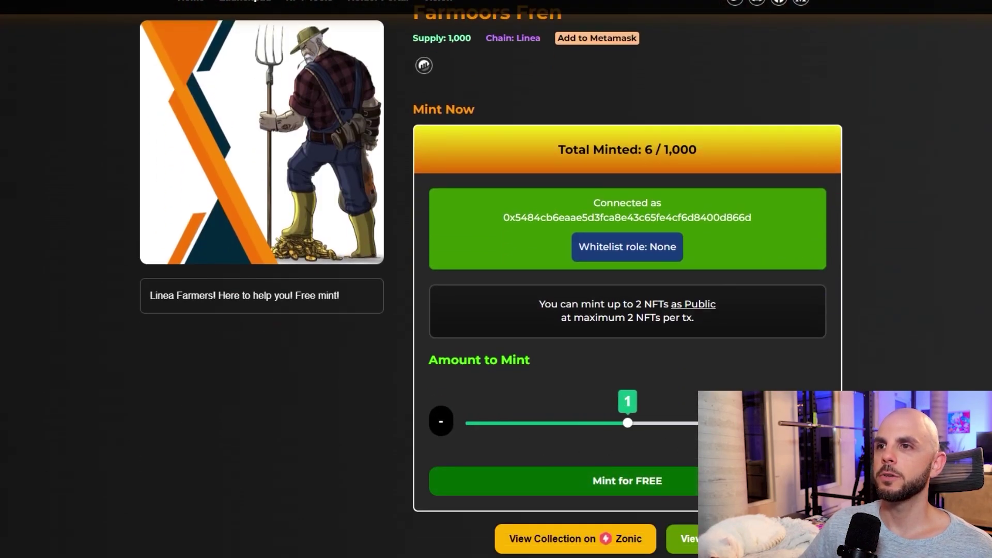
pyautogui.click(695, 481)
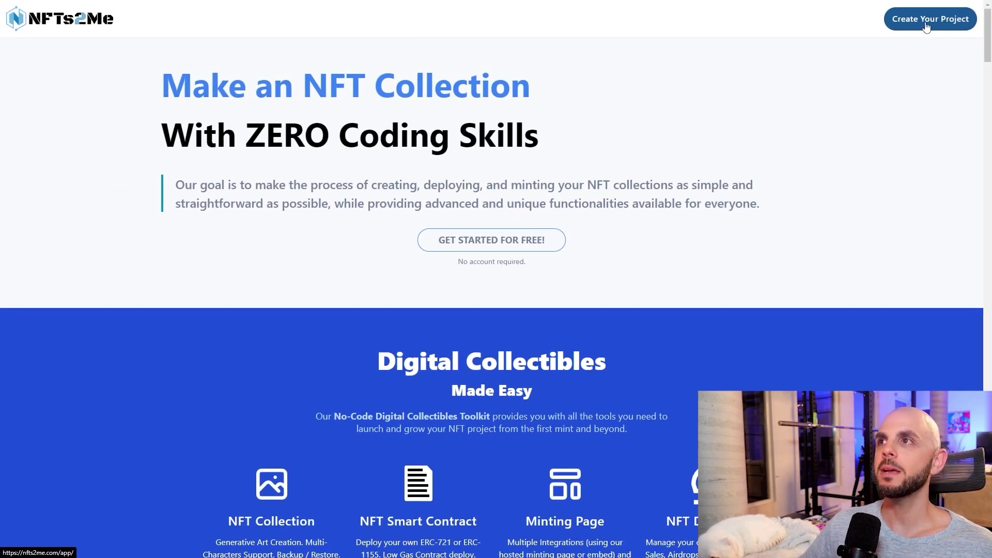
# Create a Pepe editions project with symbol and description pepe, AI artwork and direct NFT minting
pyautogui.click(925, 26)
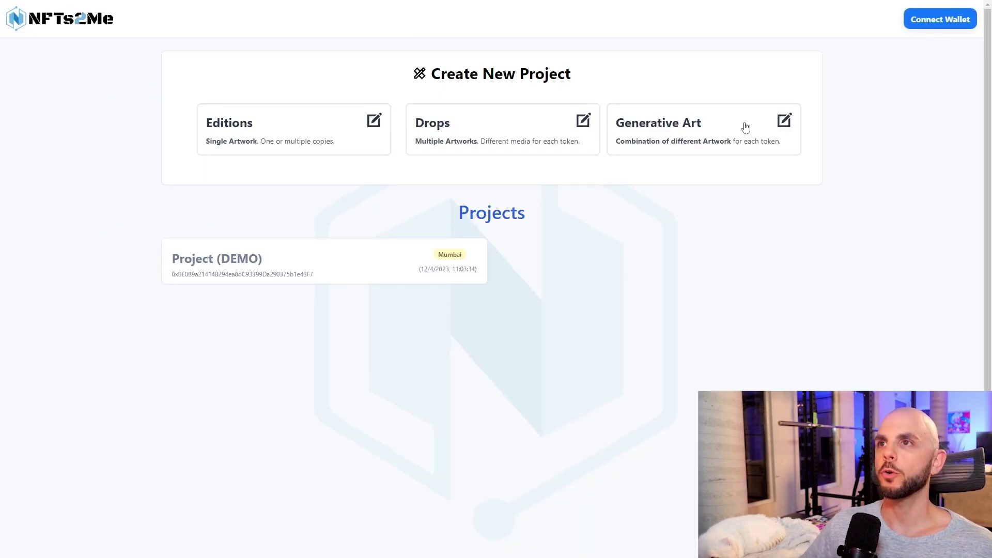
pyautogui.click(303, 128)
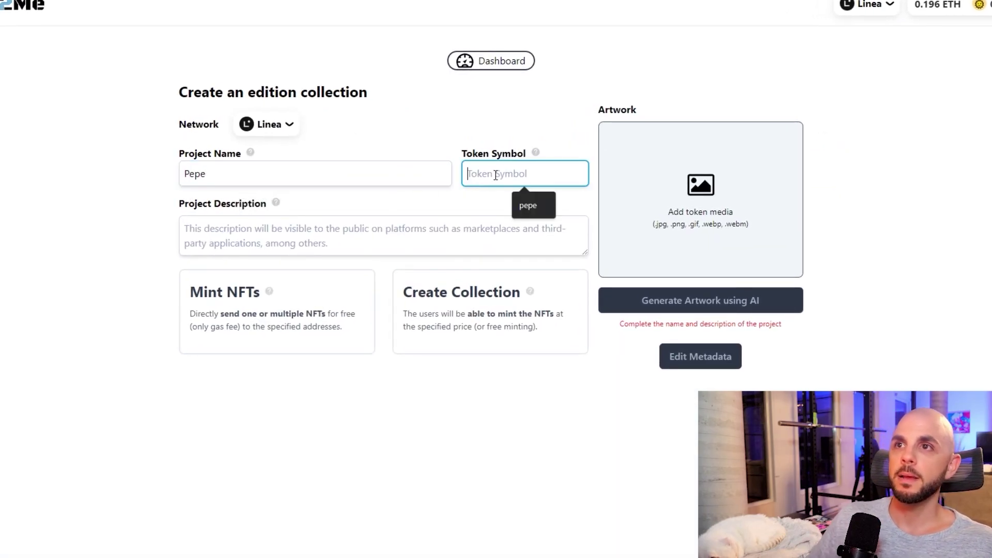
pyautogui.click(315, 230)
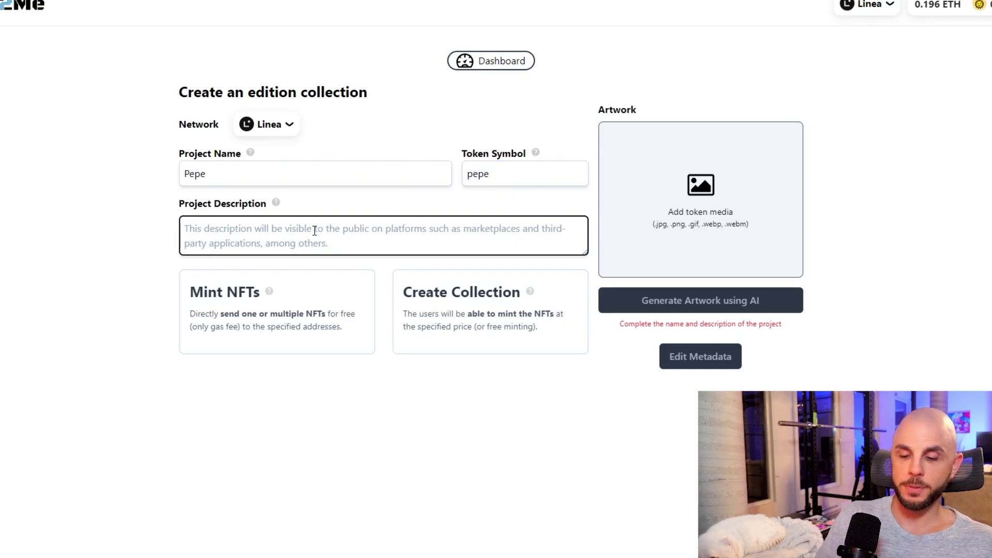
pyautogui.click(705, 308)
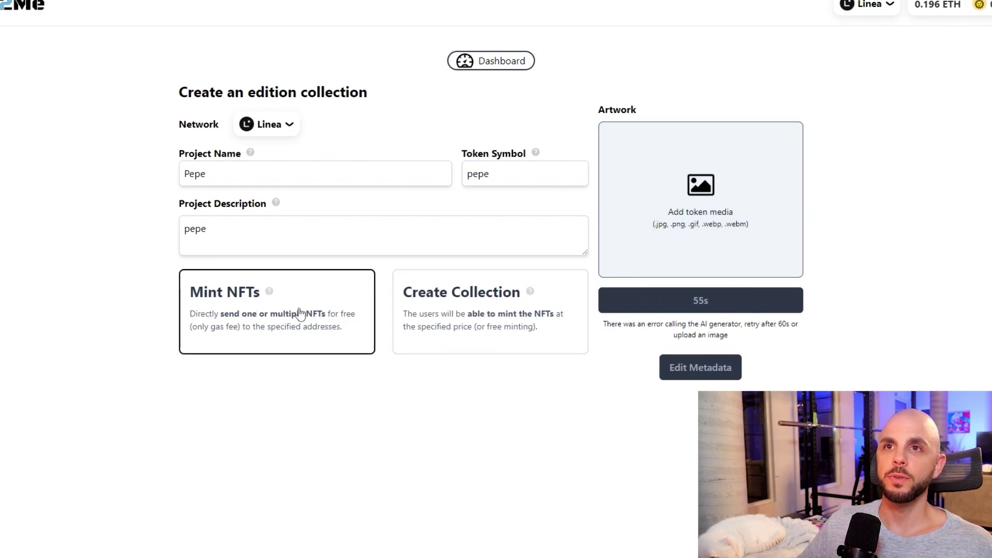
pyautogui.moveTo(299, 313); pyautogui.dragTo(291, 314)
pyautogui.click(234, 451)
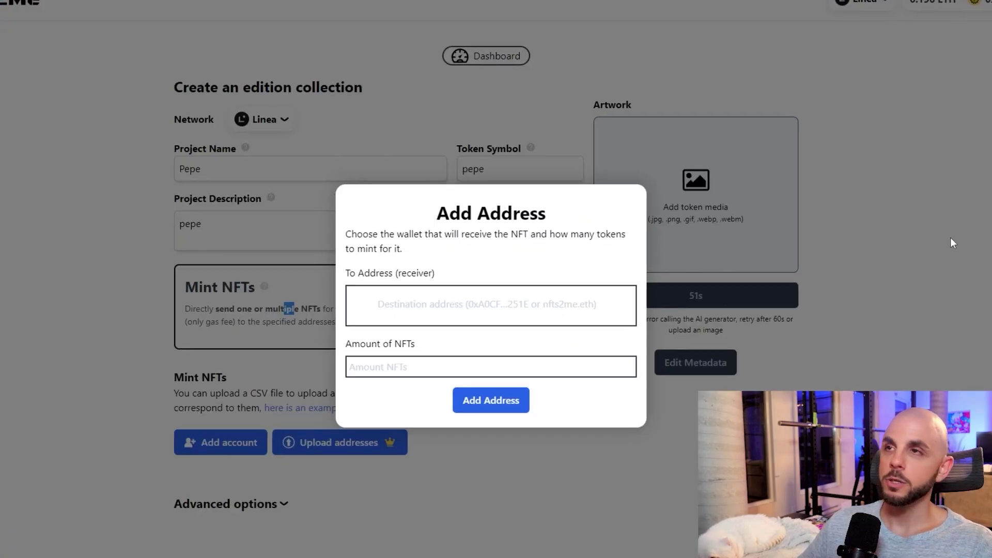
# Add your own wallet address as the receiver of 69 Pepe NFTs
pyautogui.moveTo(982, 75)
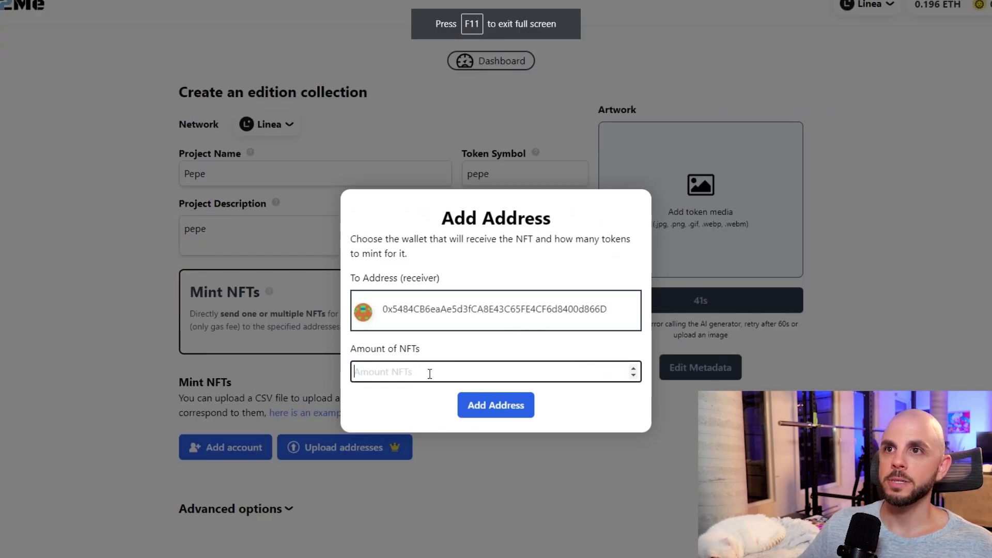
pyautogui.write('69')
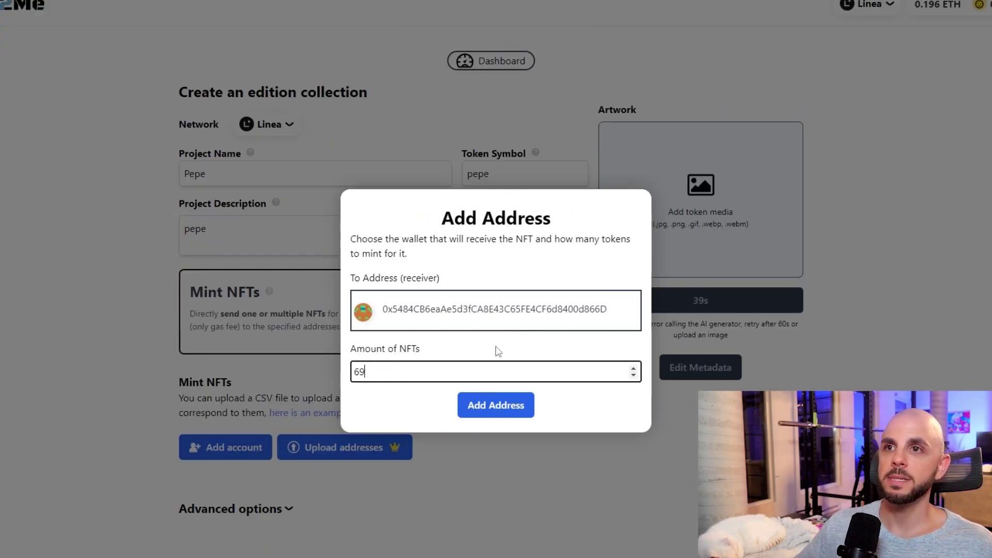
pyautogui.click(475, 401)
# Deploy the 69-edition Pepe collection to Linea and mint it
pyautogui.scroll(-3, 331, 390)
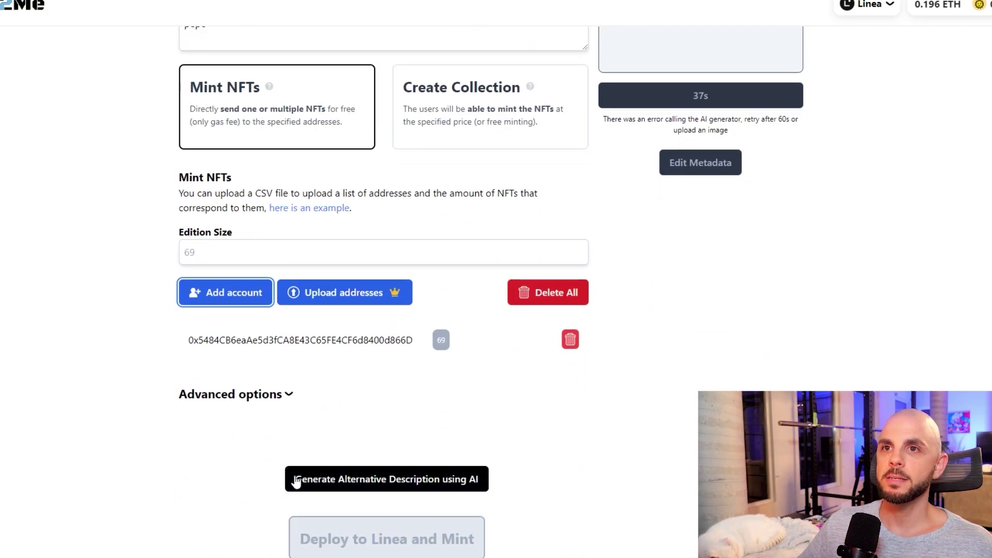
pyautogui.scroll(3, 294, 540)
pyautogui.scroll(-6, 401, 470)
pyautogui.scroll(4, 485, 433)
pyautogui.scroll(2, 699, 222)
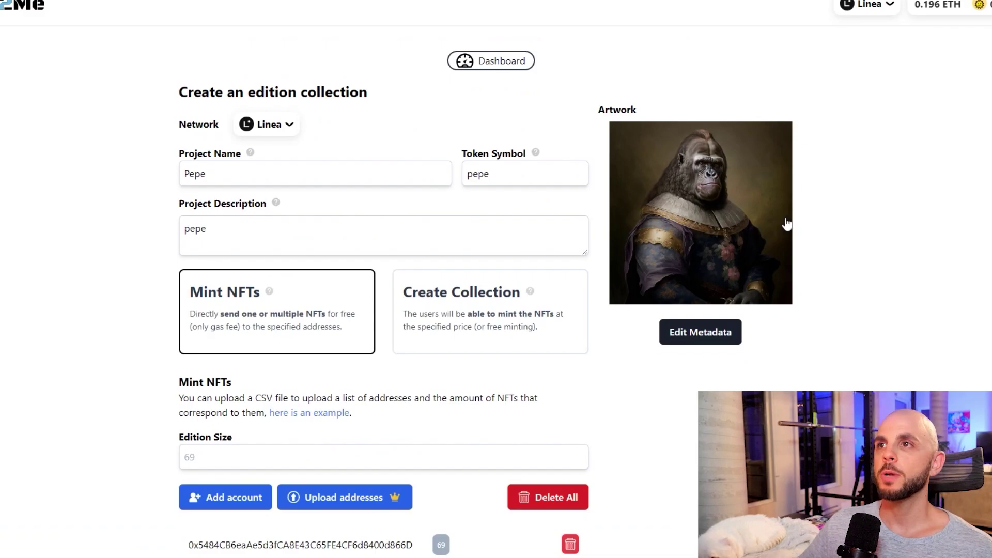
pyautogui.scroll(-6, 886, 375)
pyautogui.scroll(2, 786, 375)
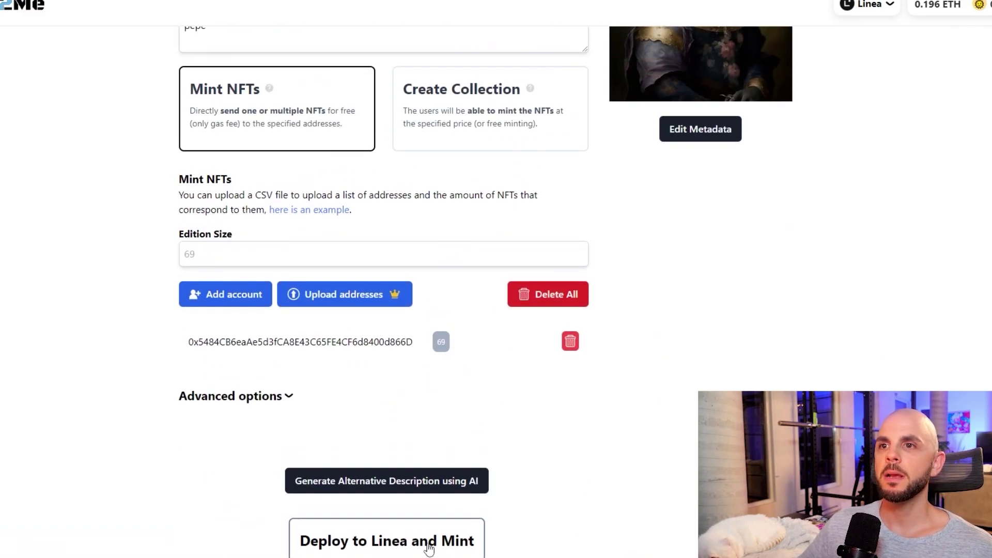
pyautogui.click(397, 545)
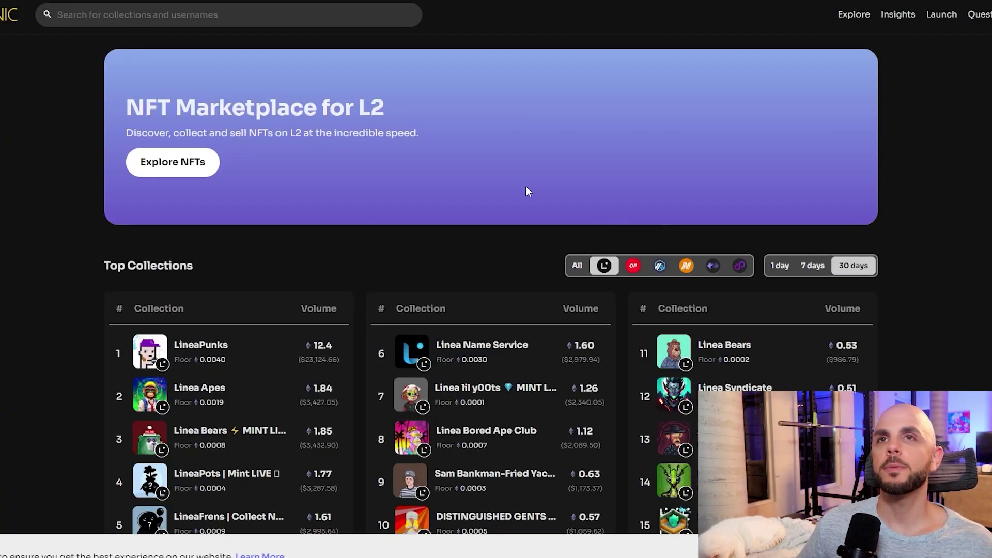
# From the account menu's My NFTs list, open the Pepe #1 NFT
pyautogui.scroll(-4, 52, 94)
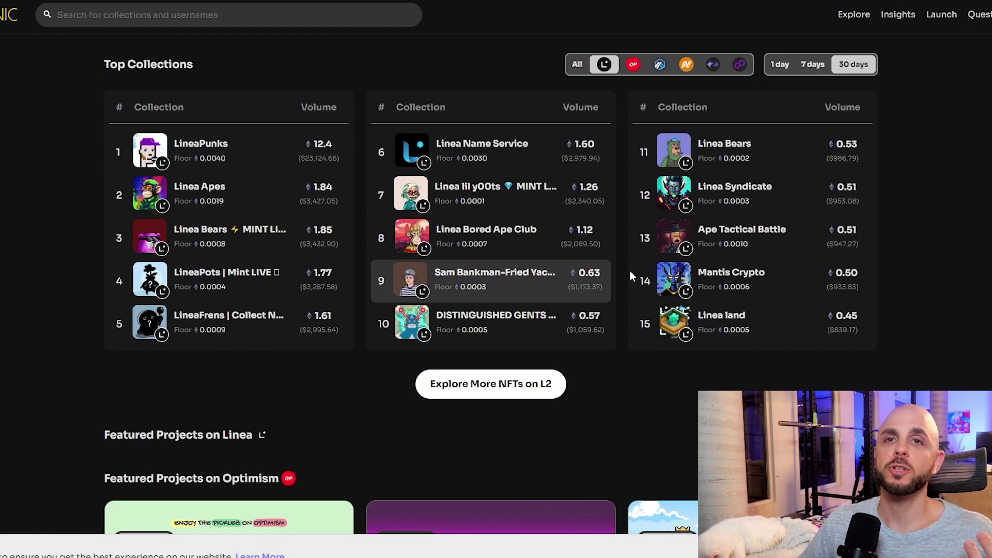
pyautogui.scroll(4, 630, 270)
pyautogui.click(986, 14)
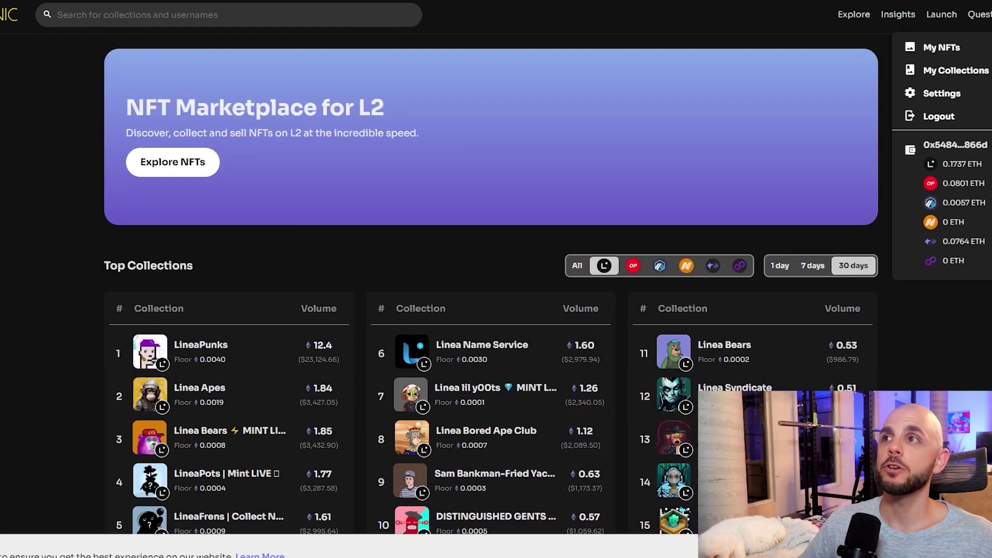
pyautogui.click(980, 55)
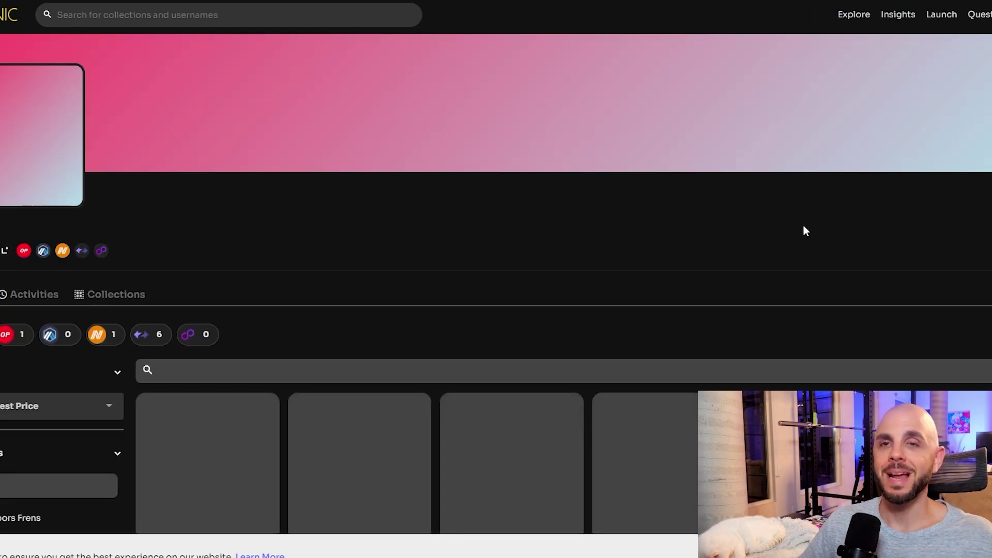
pyautogui.scroll(-4, 776, 233)
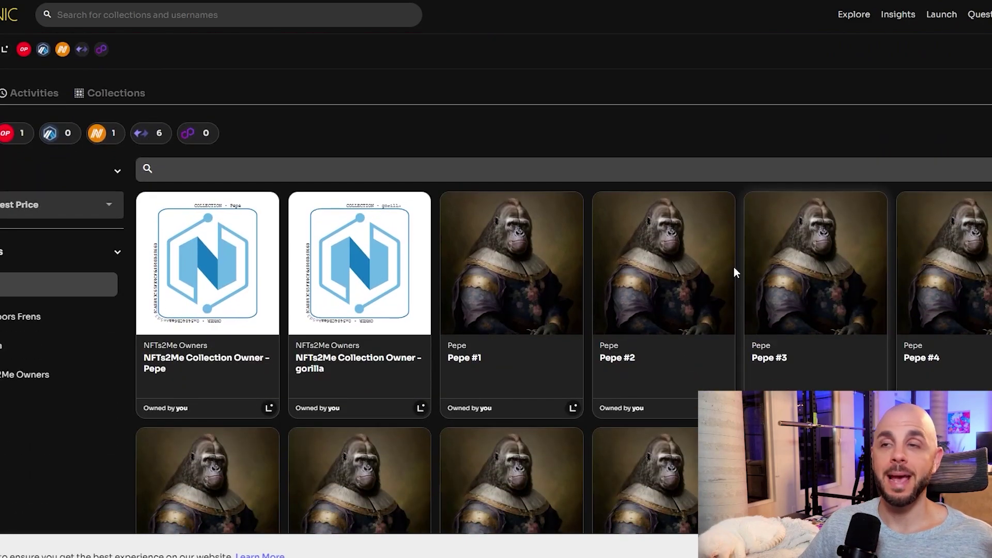
pyautogui.click(526, 373)
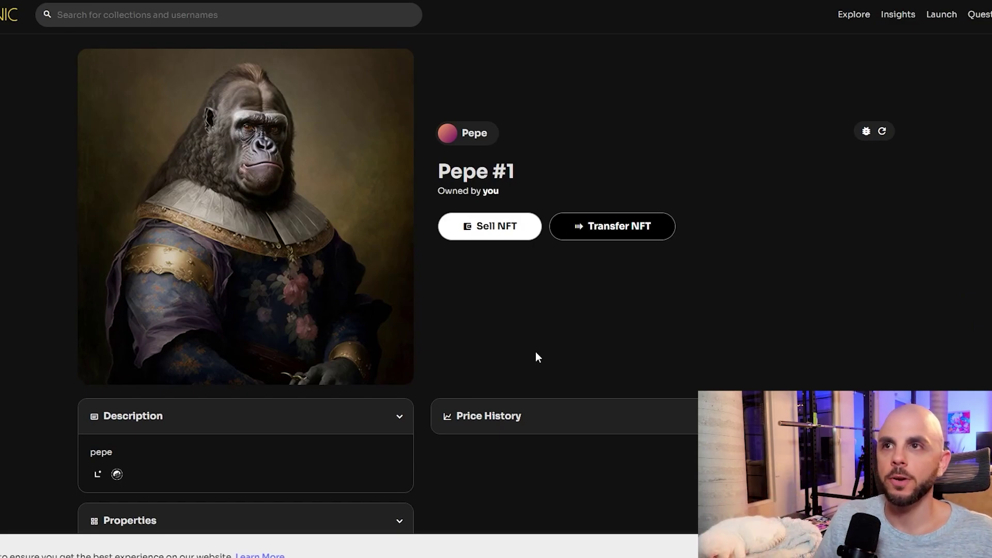
# Start selling Pepe #1 and enter a price of 0.01 ETH
pyautogui.click(496, 230)
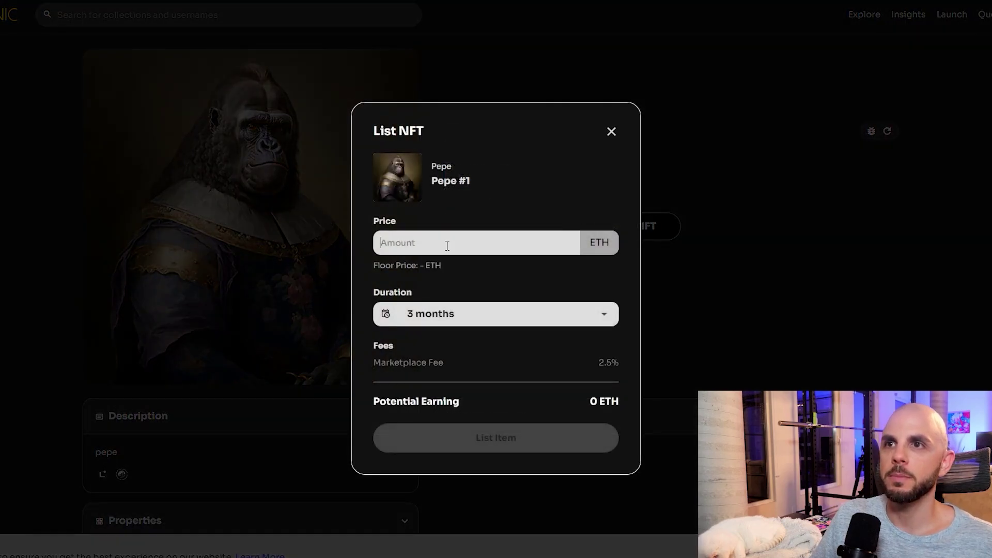
pyautogui.write('0.000001')
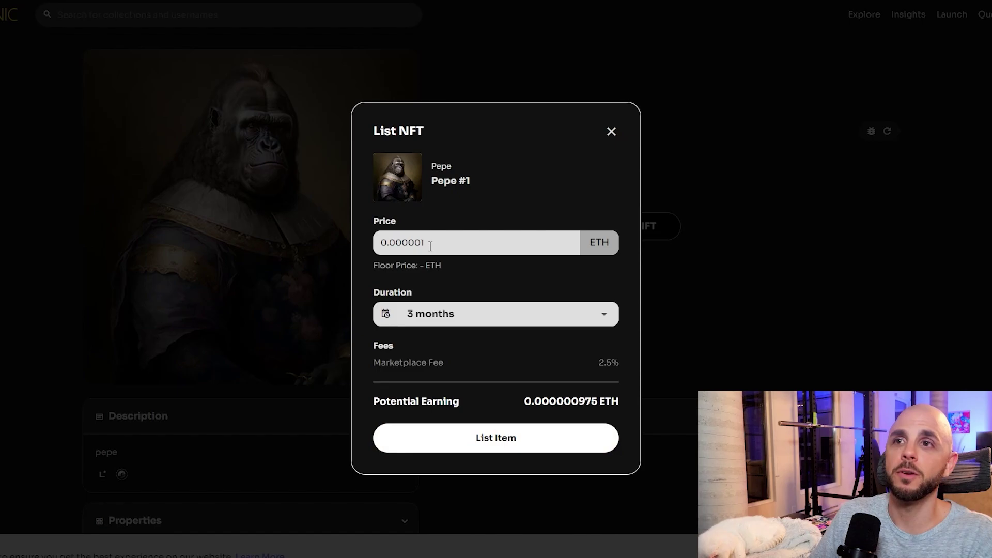
pyautogui.press('BackSpace')
pyautogui.press('BackSpace')
pyautogui.write('1')
pyautogui.press('BackSpace')
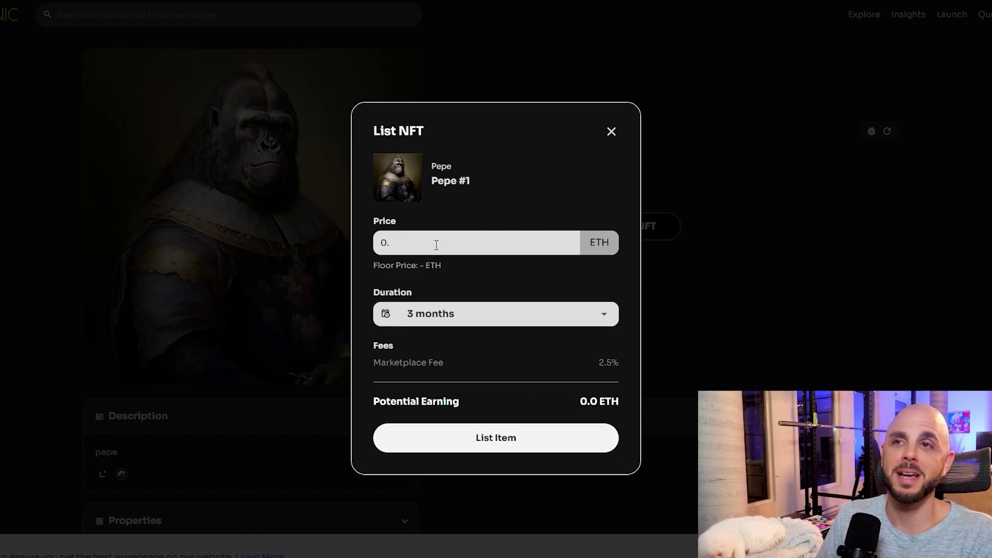
pyautogui.write('01')
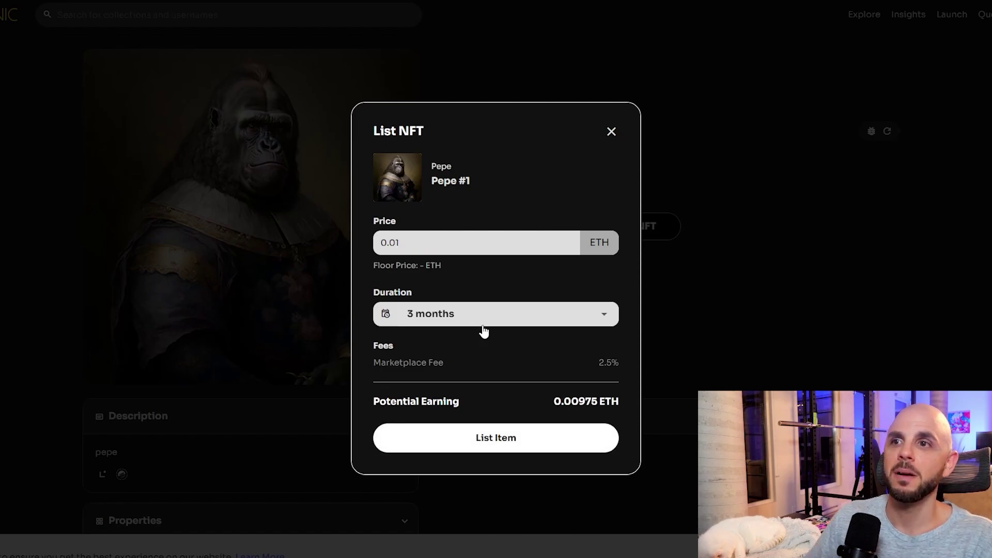
# Submit the 0.01 ETH listing and approve the transfer permission in the wallet
pyautogui.click(529, 446)
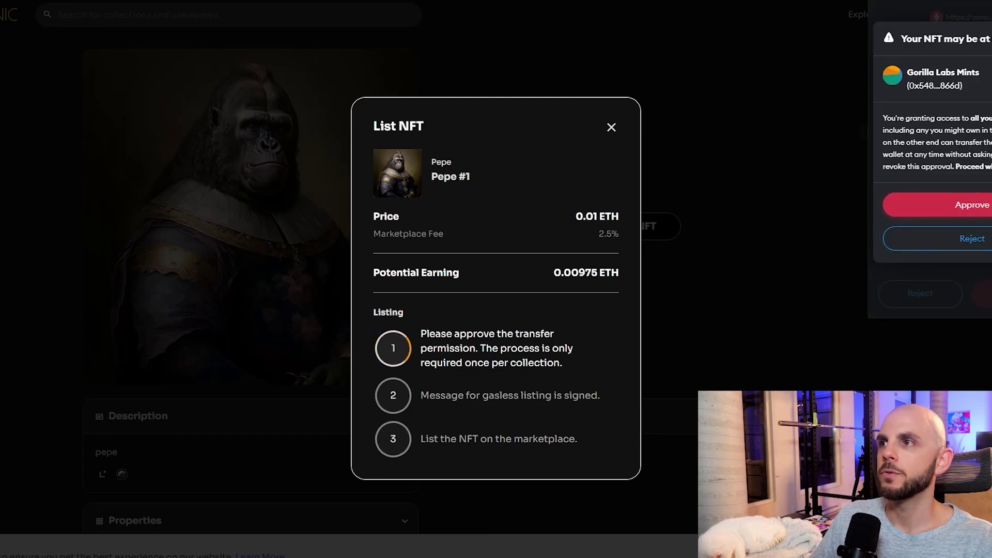
pyautogui.click(975, 222)
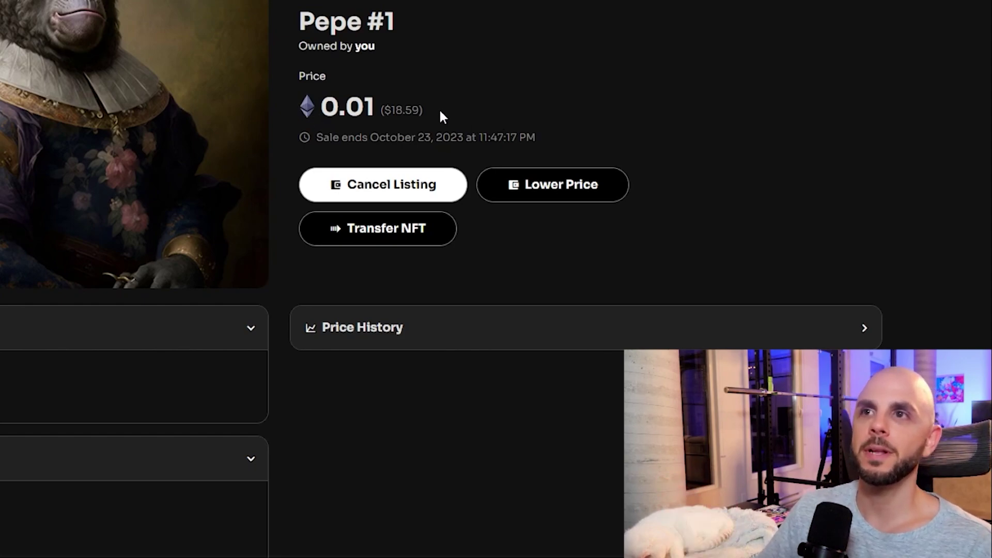
pyautogui.moveTo(440, 110); pyautogui.dragTo(288, 116)
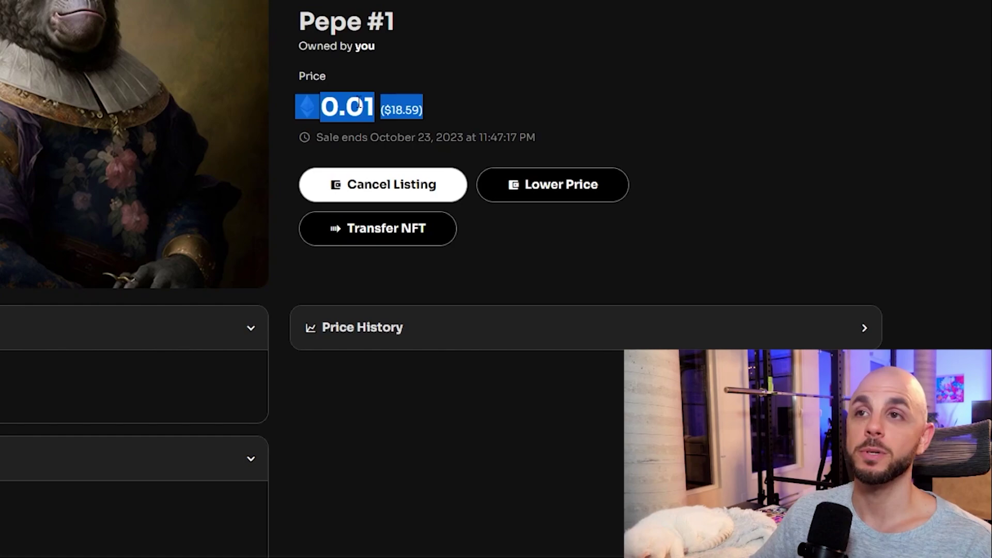
pyautogui.moveTo(439, 110); pyautogui.dragTo(321, 108)
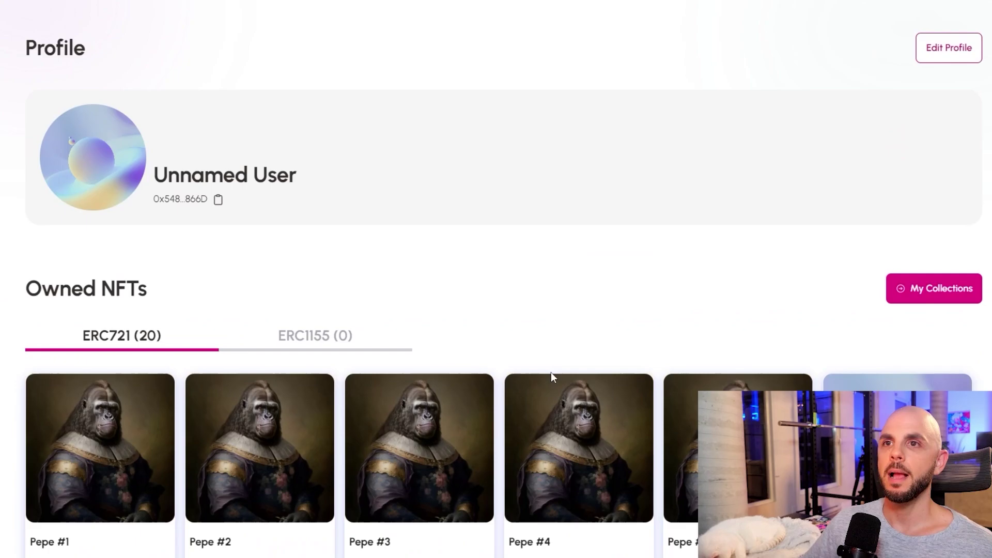
# Open Pepe #2's sell form and enter a price of 0.0001 ETH
pyautogui.scroll(-5, 553, 314)
pyautogui.scroll(3, 239, 162)
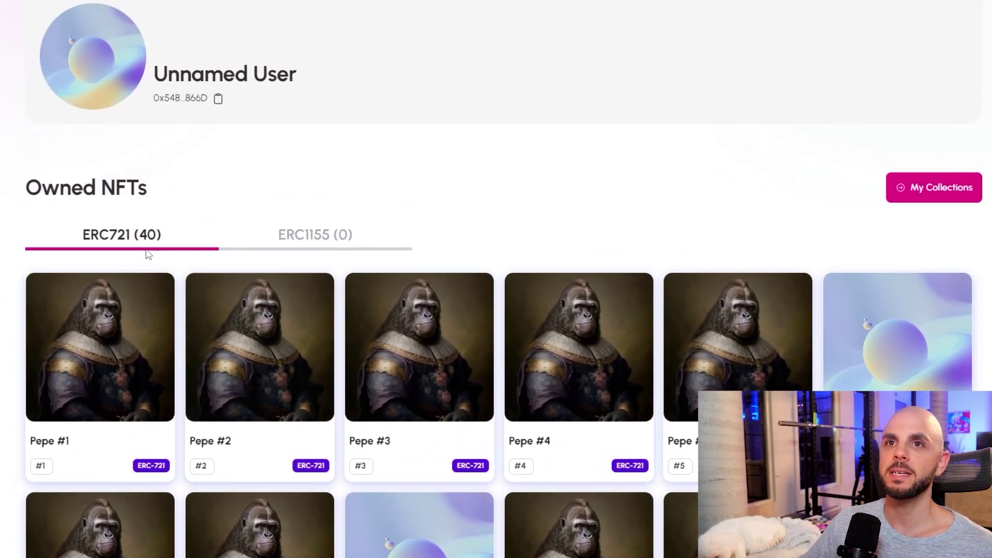
pyautogui.click(282, 430)
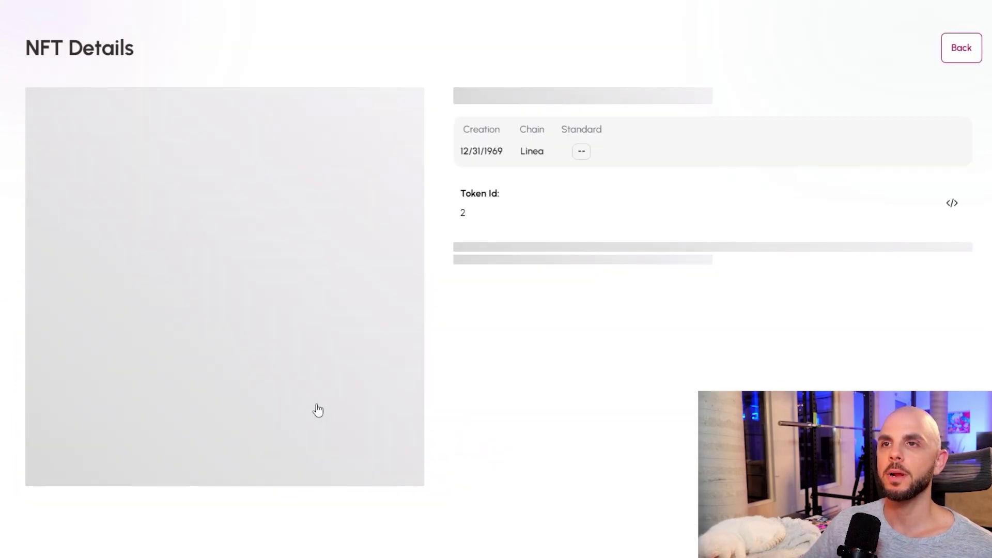
pyautogui.click(918, 368)
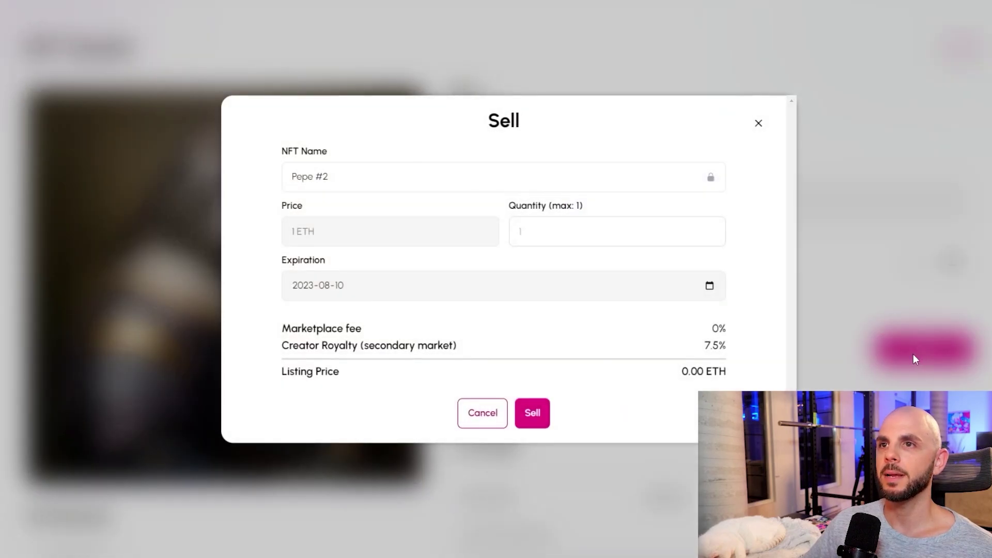
pyautogui.click(394, 236)
pyautogui.write('0.0001')
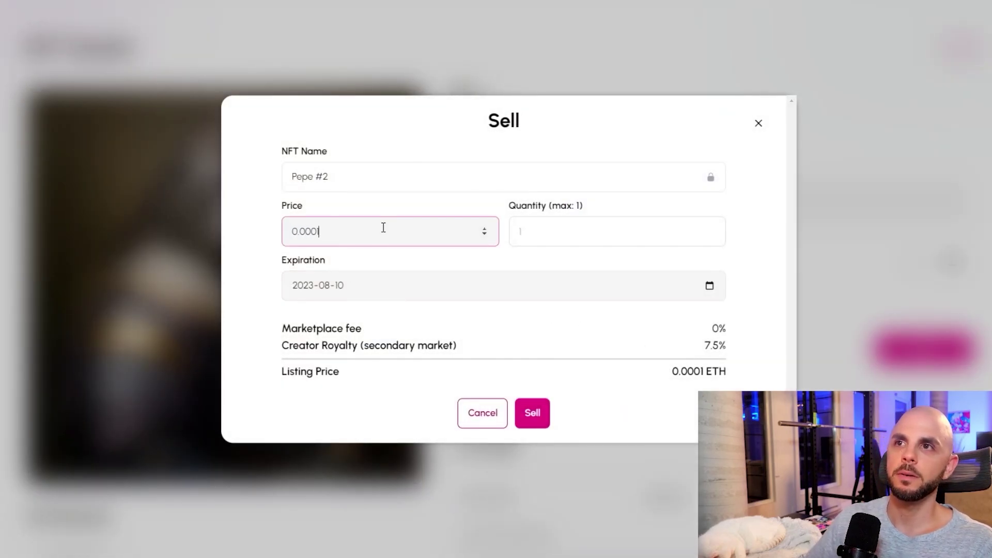
pyautogui.click(595, 243)
# Set the listing's expiration year, submit it, then sign and approve transfer access in the wallet
pyautogui.click(366, 291)
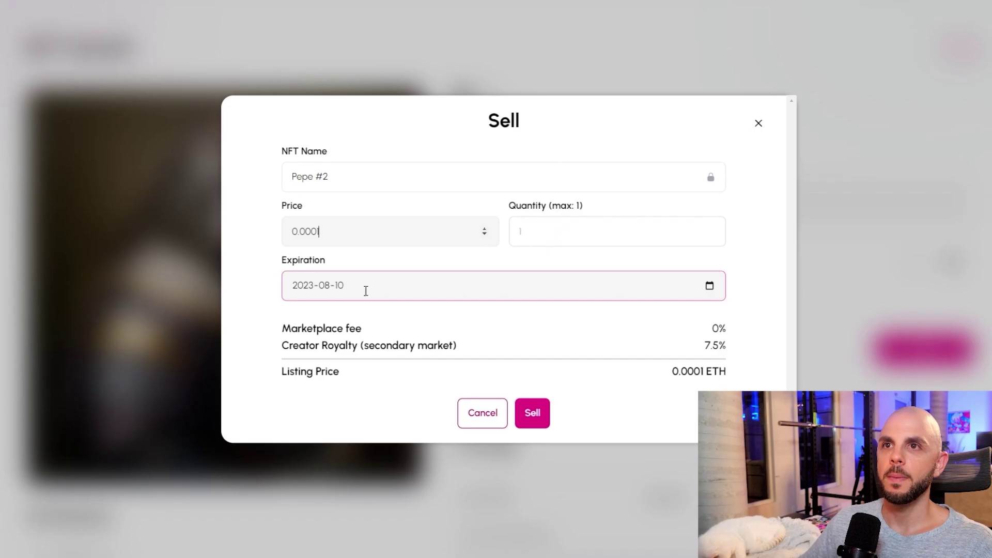
pyautogui.click(398, 283)
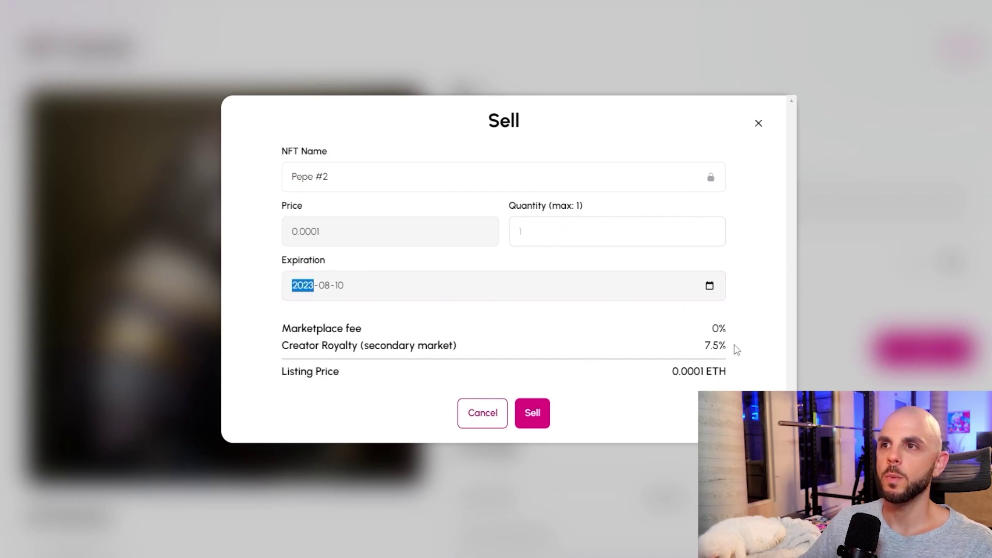
pyautogui.click(532, 412)
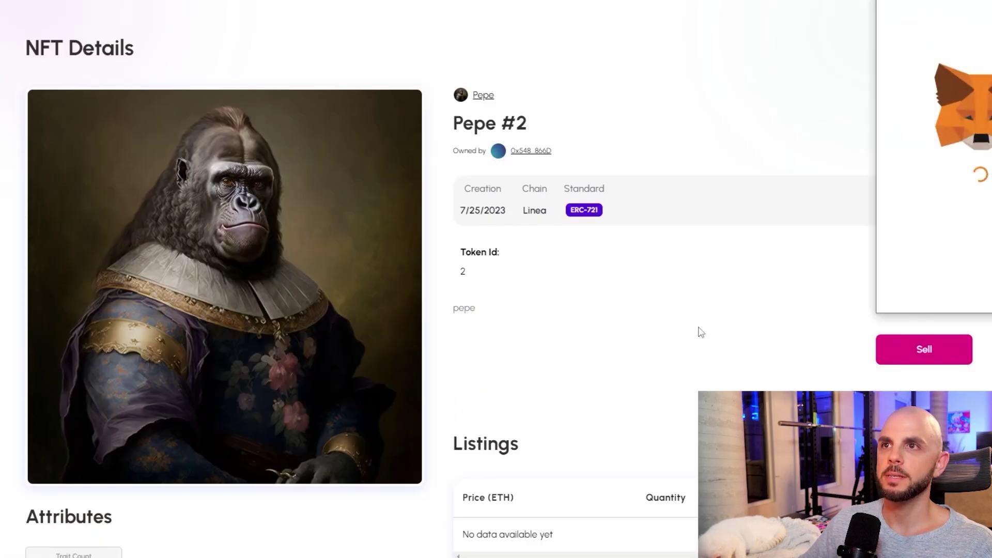
pyautogui.click(986, 288)
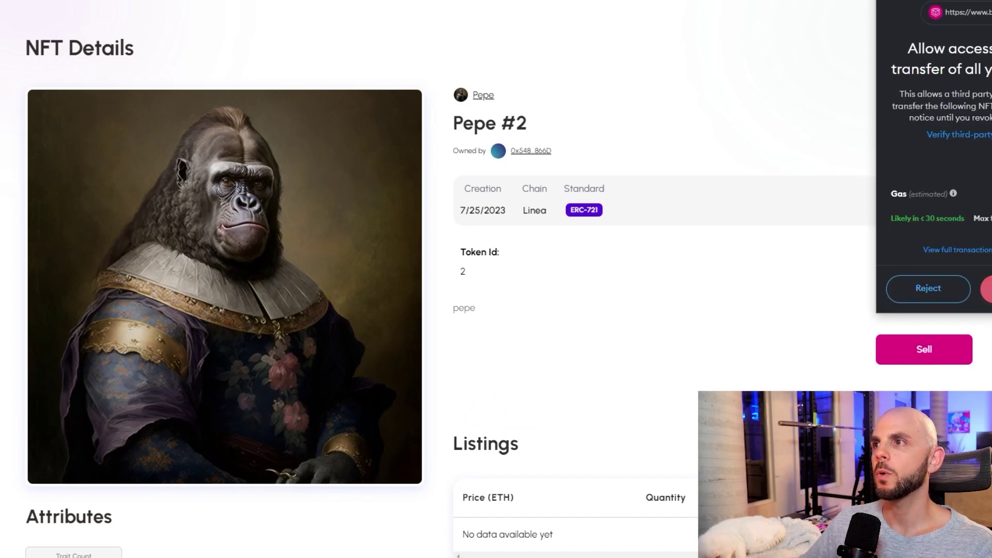
pyautogui.click(986, 288)
pyautogui.click(964, 199)
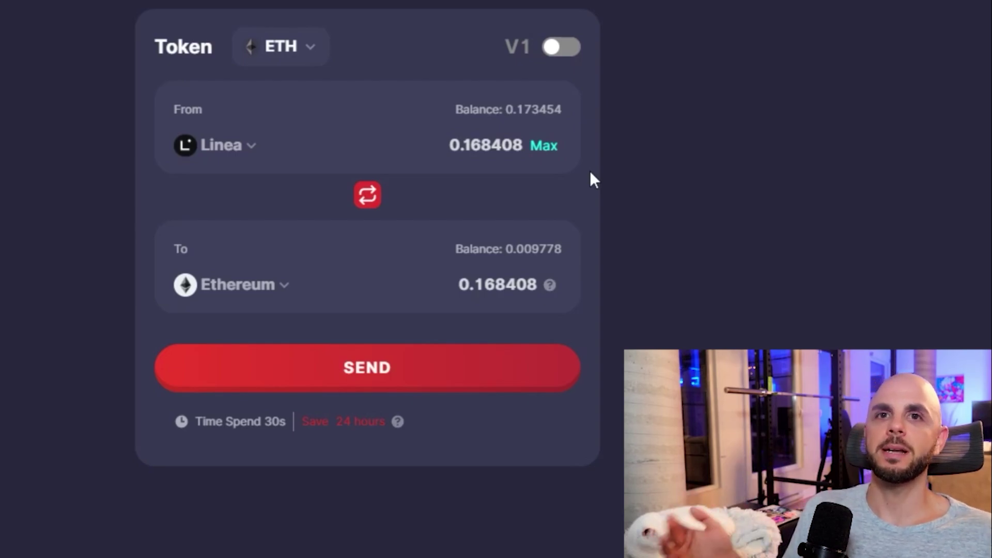
# Keep Ethereum as the destination chain and confirm sending ETH from Linea to receive 0.168408 ETH
pyautogui.click(285, 290)
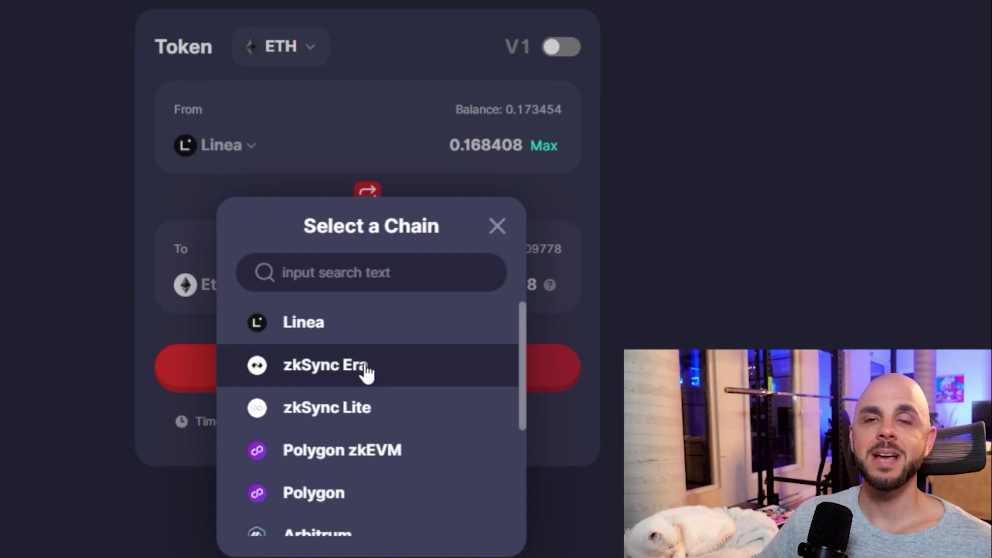
pyautogui.scroll(-3, 366, 372)
pyautogui.click(4, 360)
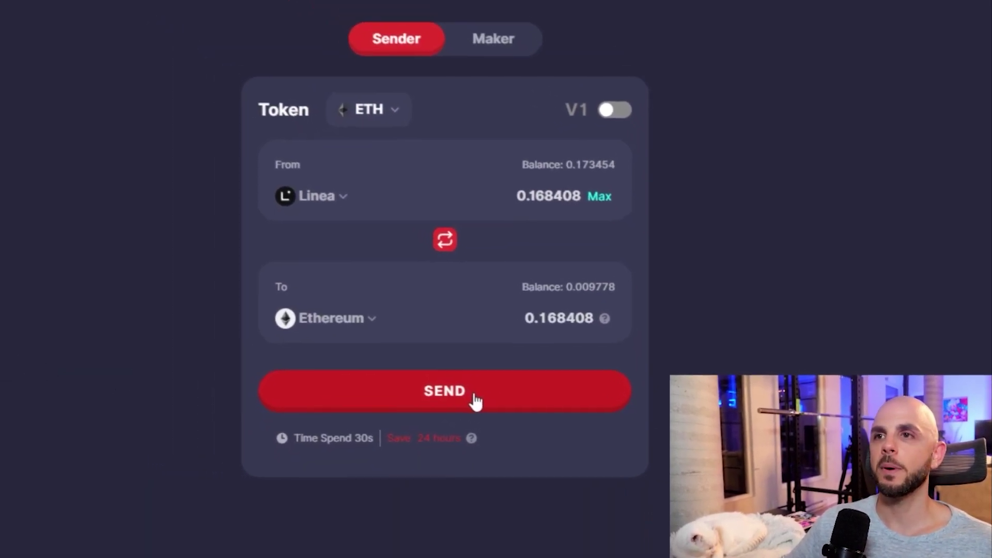
pyautogui.click(474, 403)
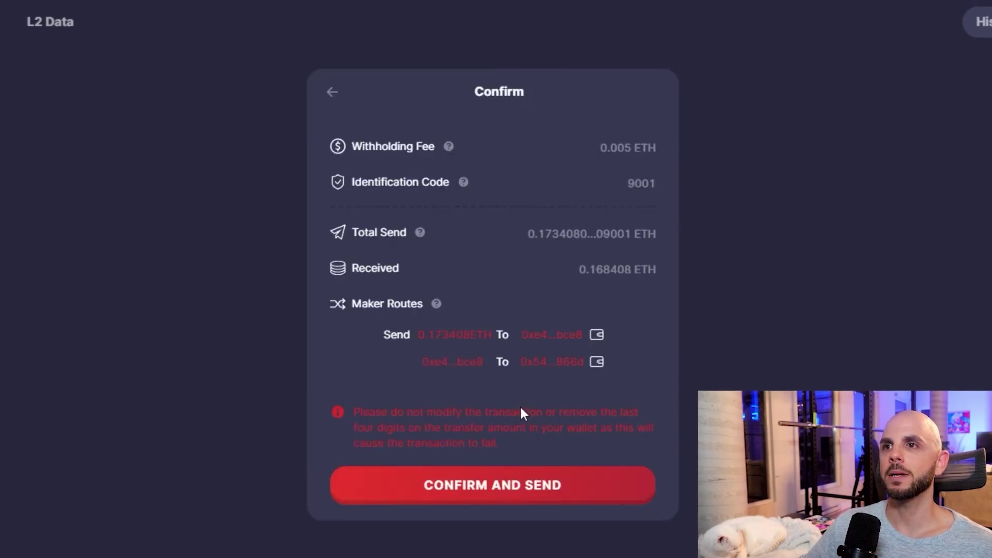
pyautogui.click(555, 483)
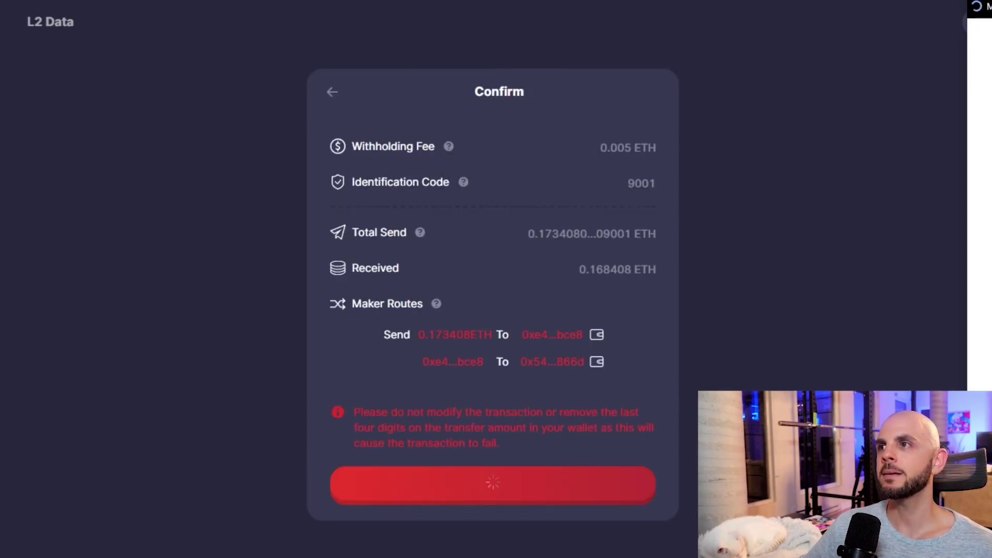